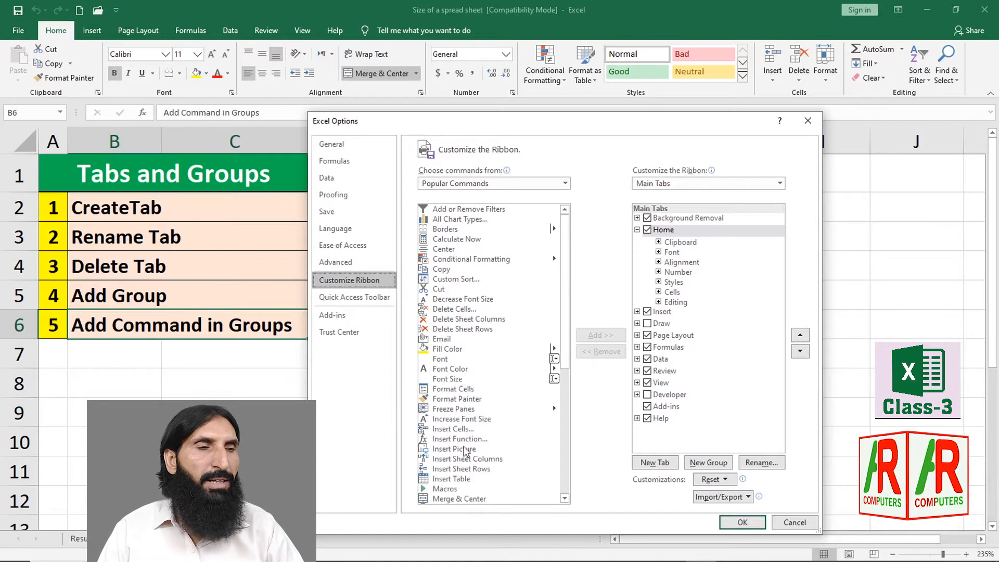
# View the All Commands list for ribbon customization and return the command source to Popular Commands.
pyautogui.moveTo(564, 341); pyautogui.dragTo(548, 281)
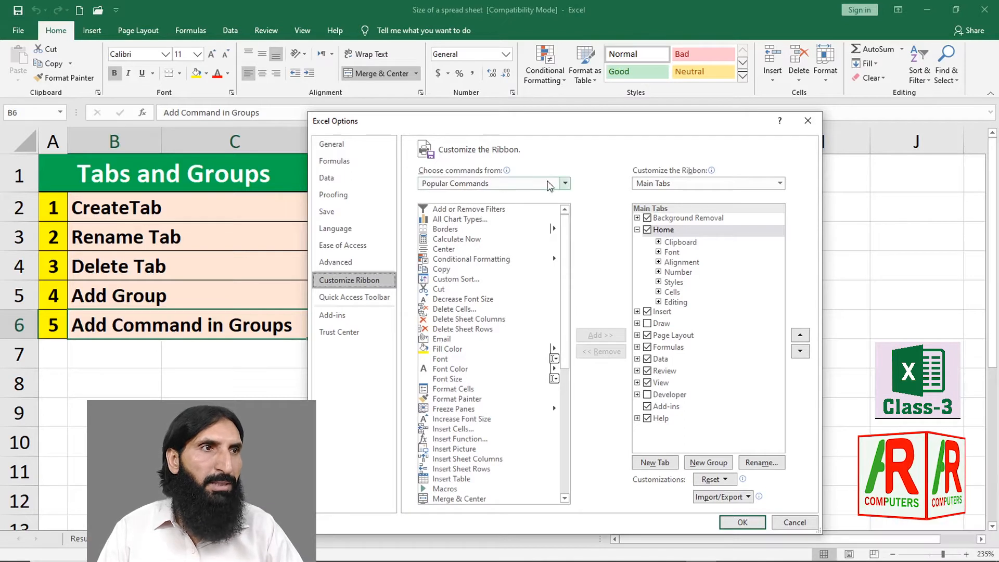
pyautogui.click(565, 183)
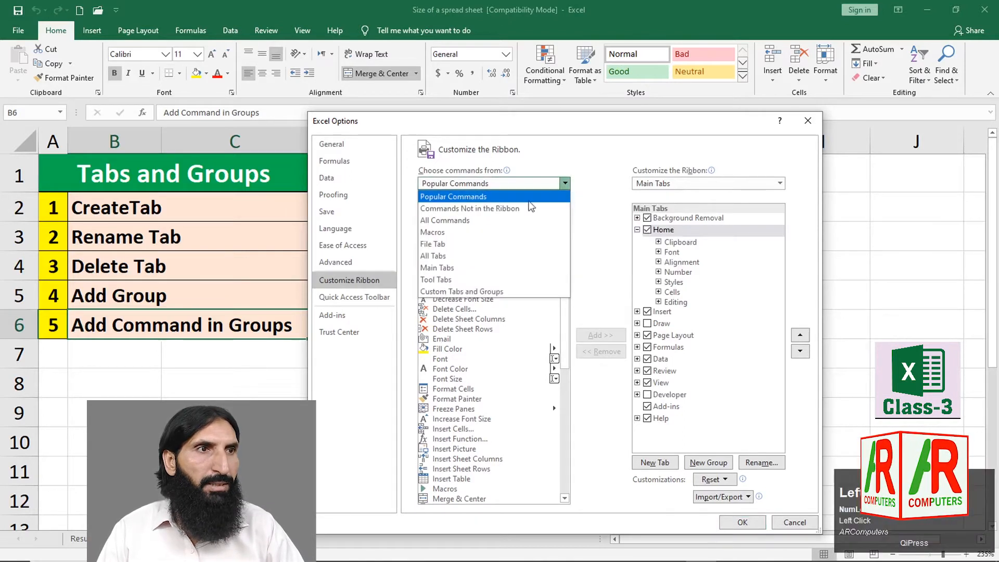
pyautogui.click(466, 223)
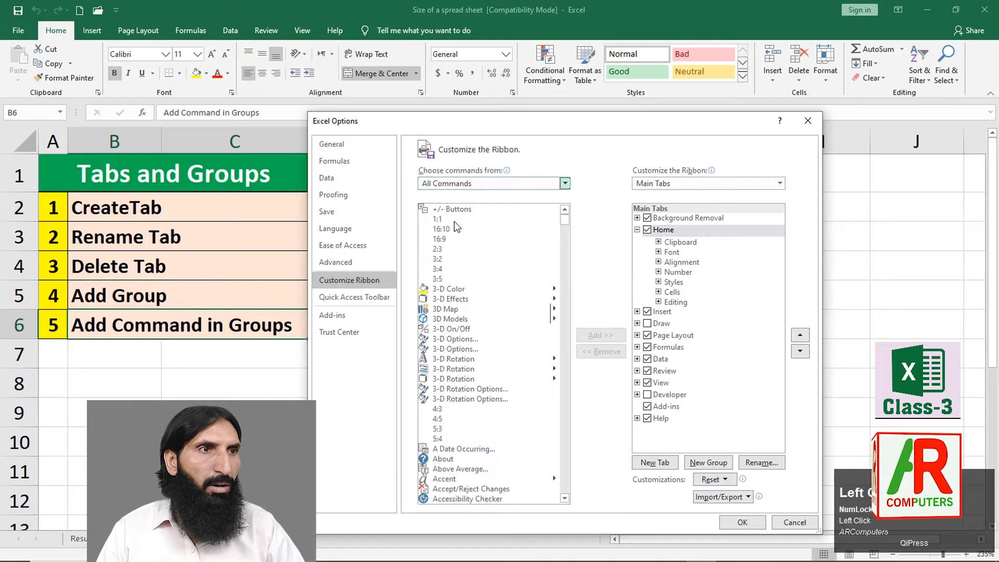
pyautogui.moveTo(565, 217)
pyautogui.mouseDown()
pyautogui.moveTo(570, 363)
pyautogui.moveTo(561, 480)
pyautogui.moveTo(571, 220)
pyautogui.mouseUp()
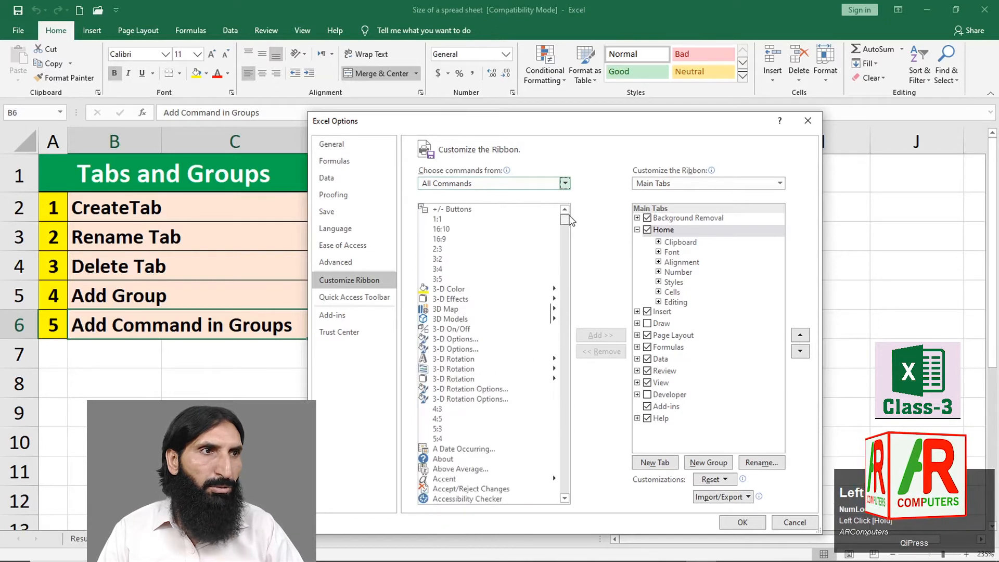
pyautogui.click(510, 185)
pyautogui.click(450, 196)
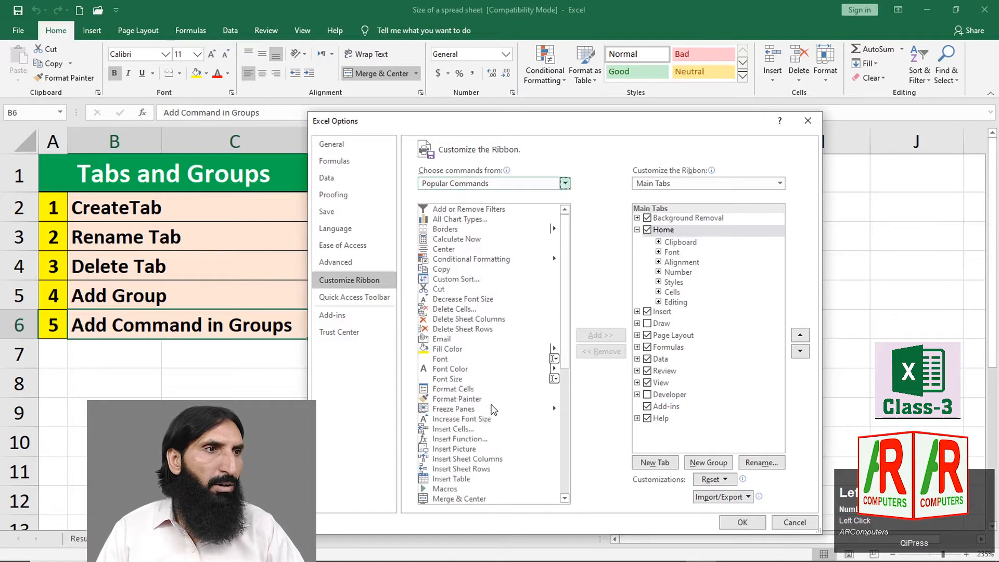
# Collapse the Home tab's group list and create a new custom tab directly after Home.
pyautogui.moveTo(589, 134); pyautogui.dragTo(526, 167)
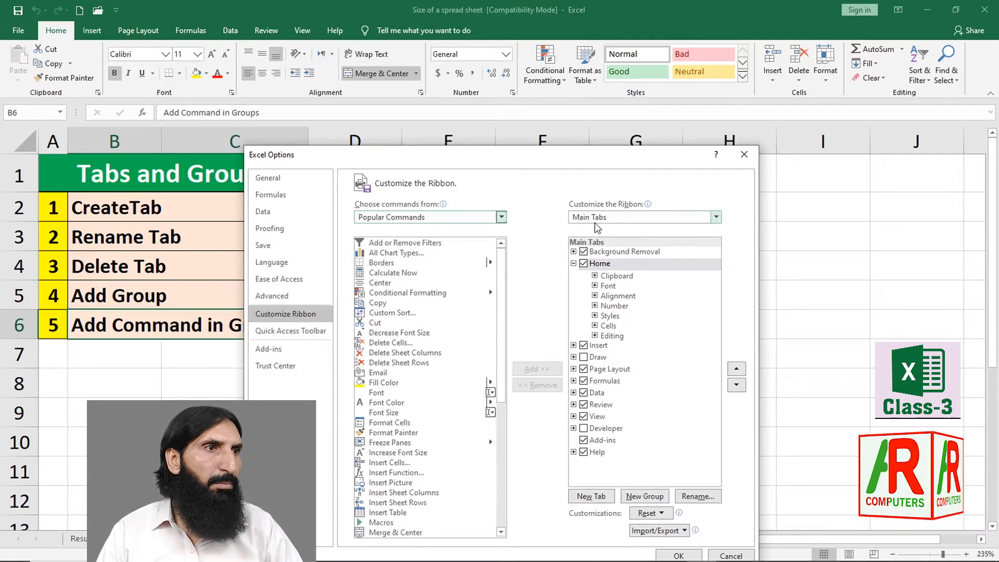
pyautogui.click(573, 264)
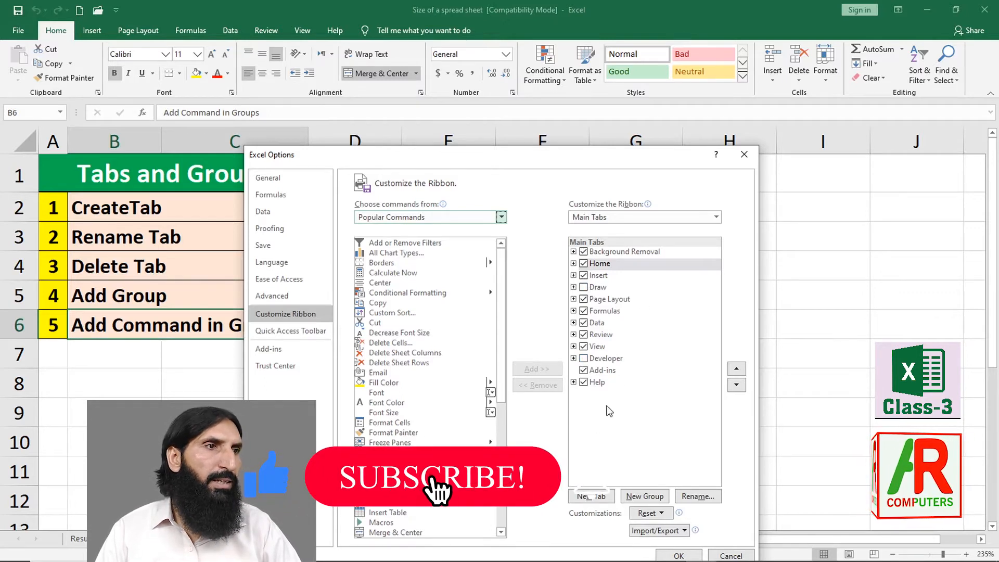
pyautogui.click(573, 264)
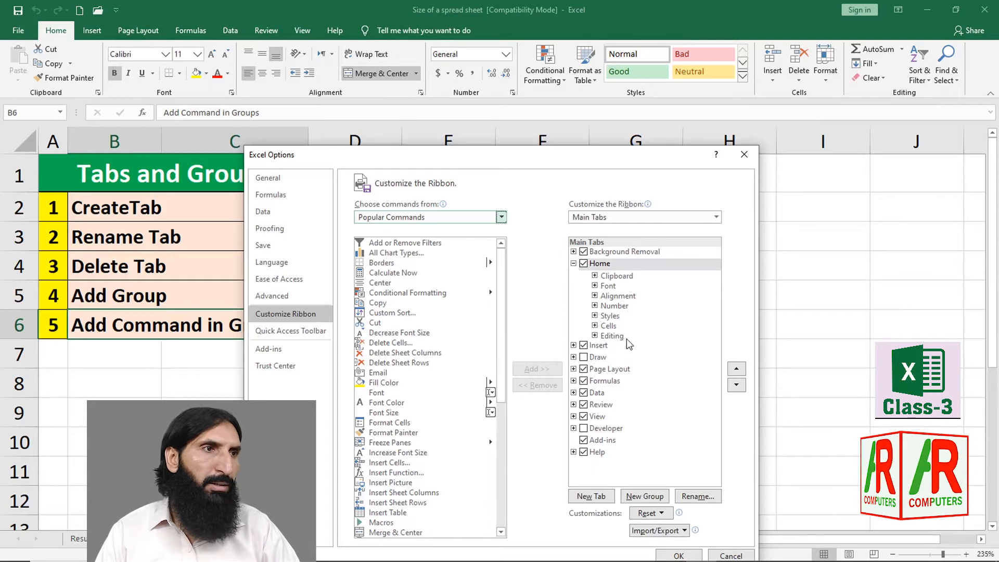
pyautogui.click(573, 264)
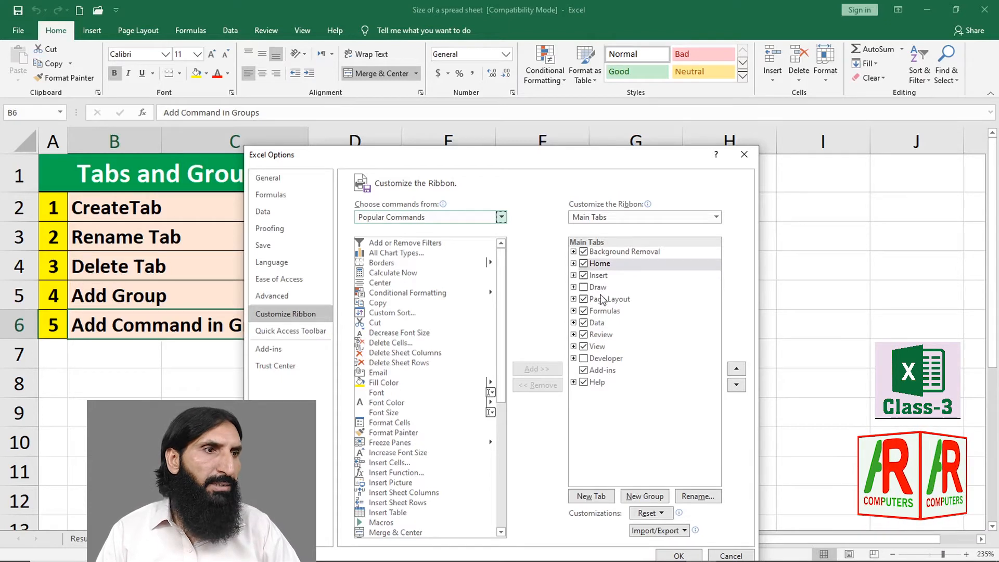
pyautogui.click(591, 497)
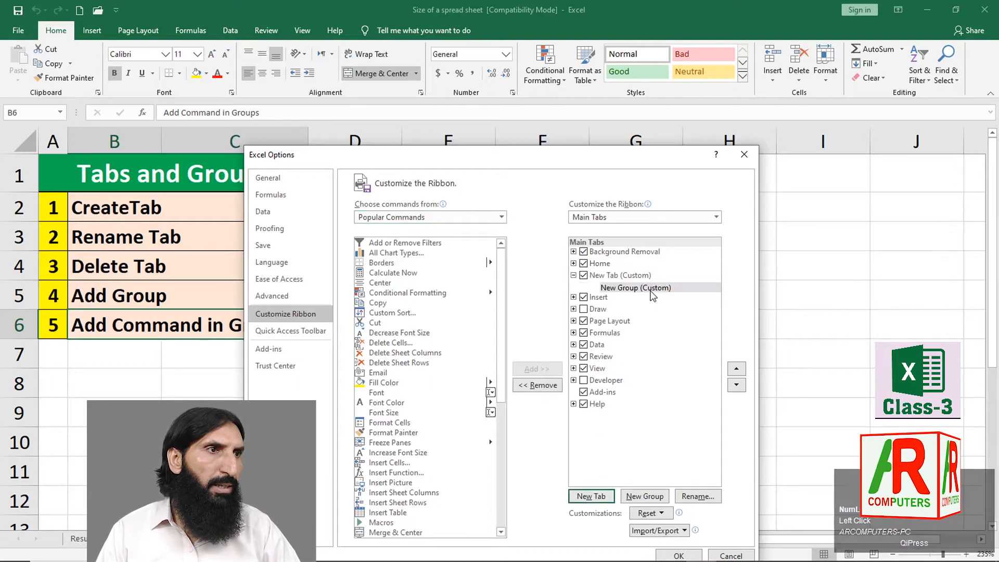
pyautogui.click(607, 277)
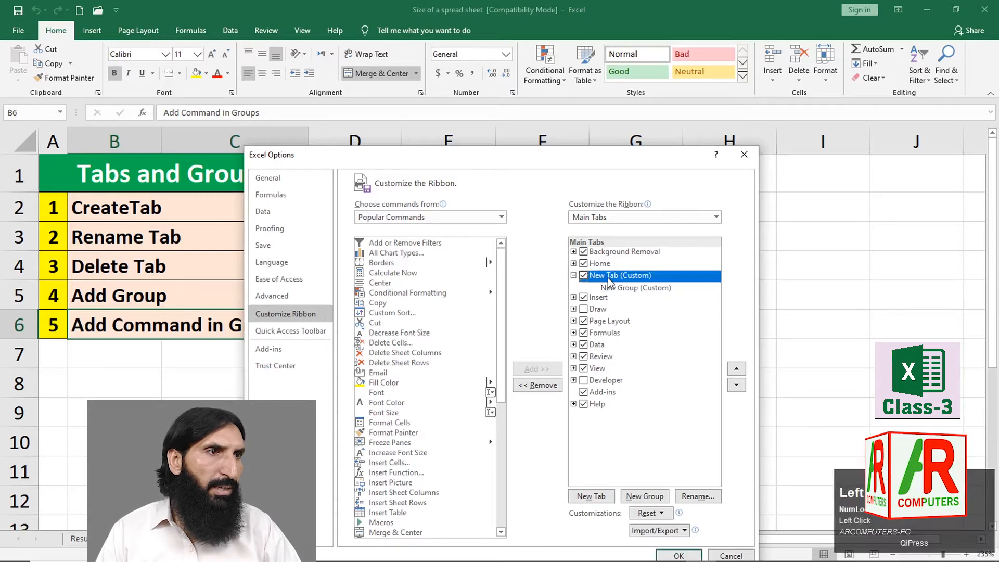
pyautogui.click(630, 288)
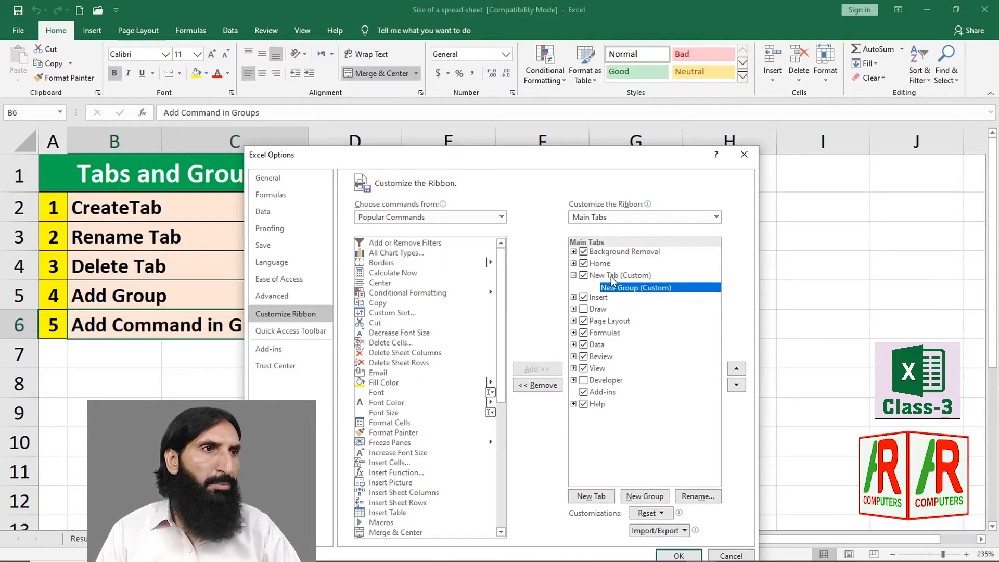
# Rename the new custom tab as "Al Rafay Computers".
pyautogui.click(612, 278)
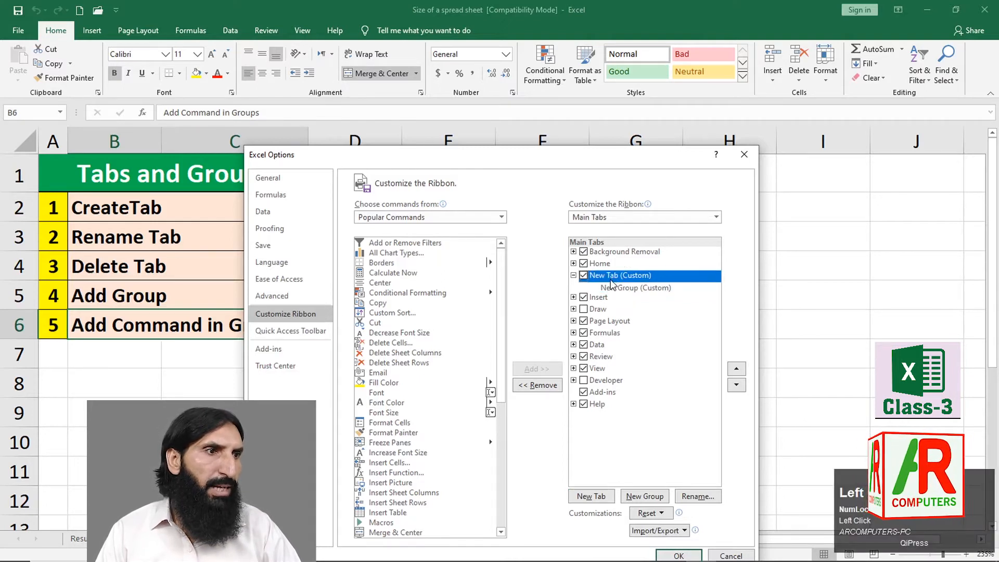
pyautogui.click(695, 497)
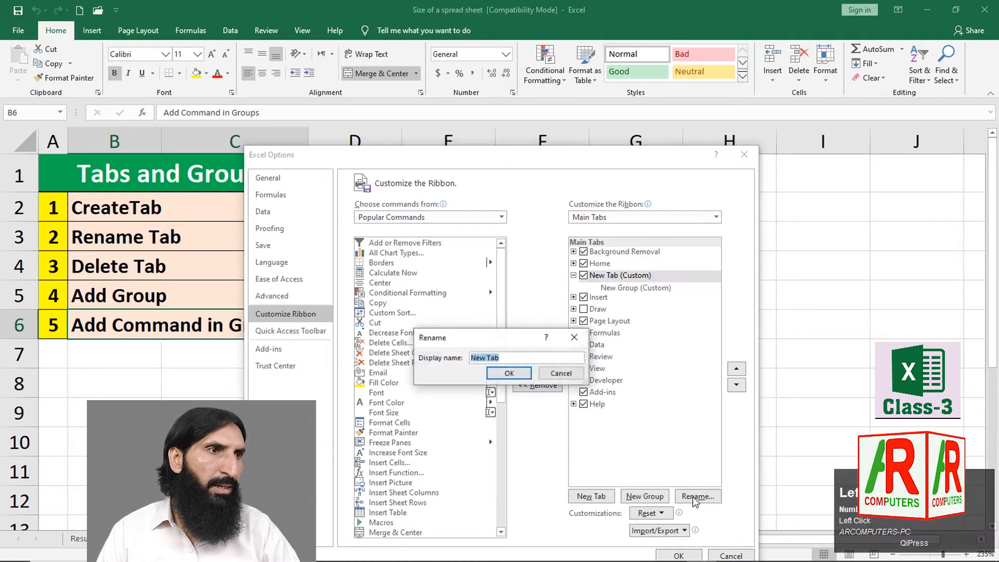
pyautogui.moveTo(480, 340); pyautogui.dragTo(397, 311)
pyautogui.click(462, 314)
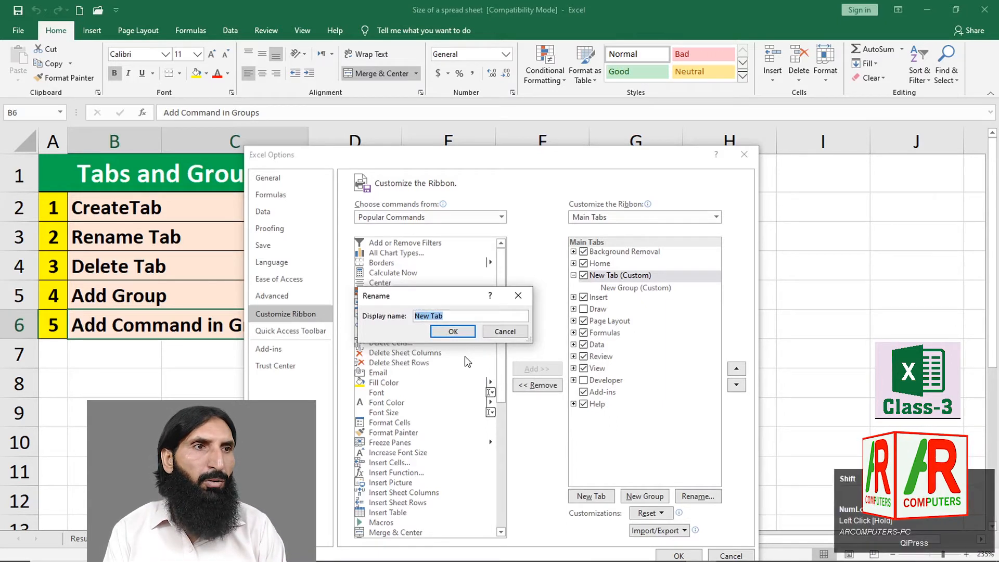
pyautogui.write('Al Rafay')
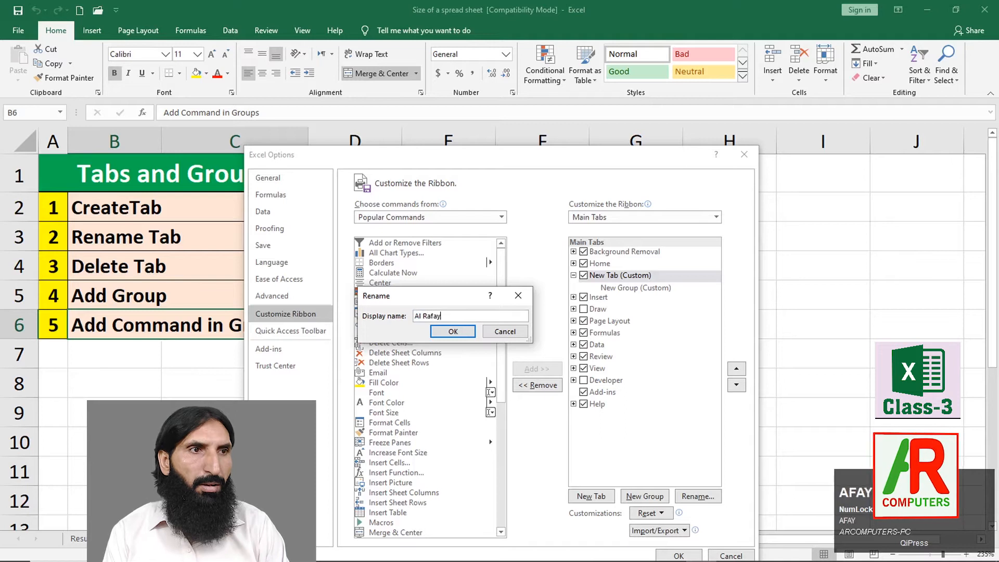
pyautogui.write(' Compute')
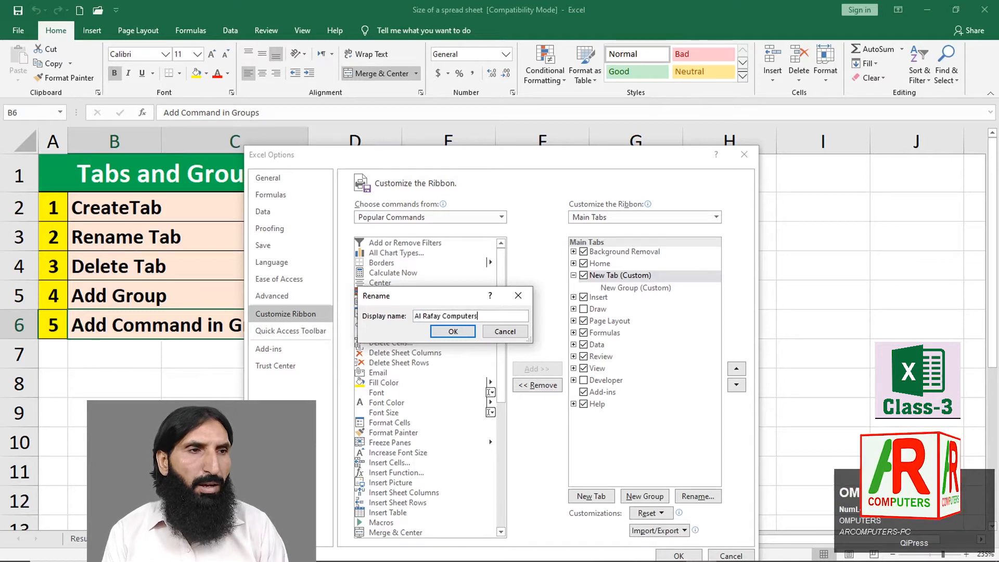
pyautogui.write('rs')
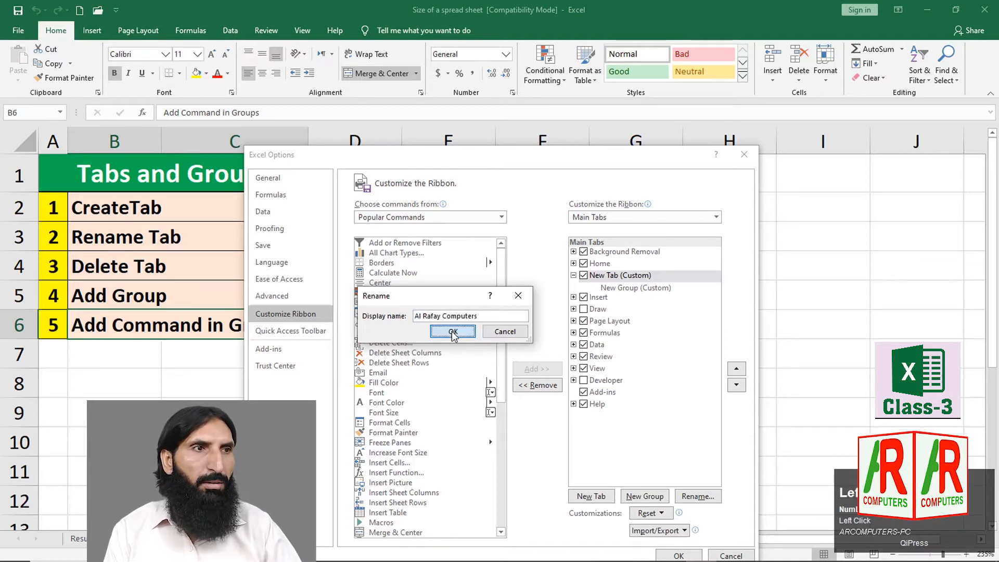
pyautogui.click(449, 332)
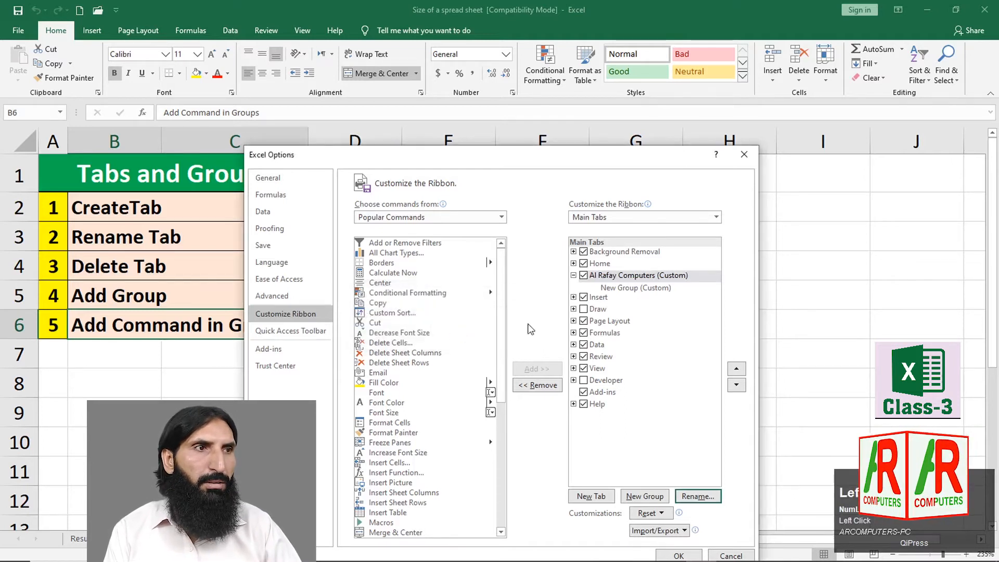
# Rename the new group in the Al Rafay Computers tab as "Print" and give it the printer symbol.
pyautogui.click(631, 289)
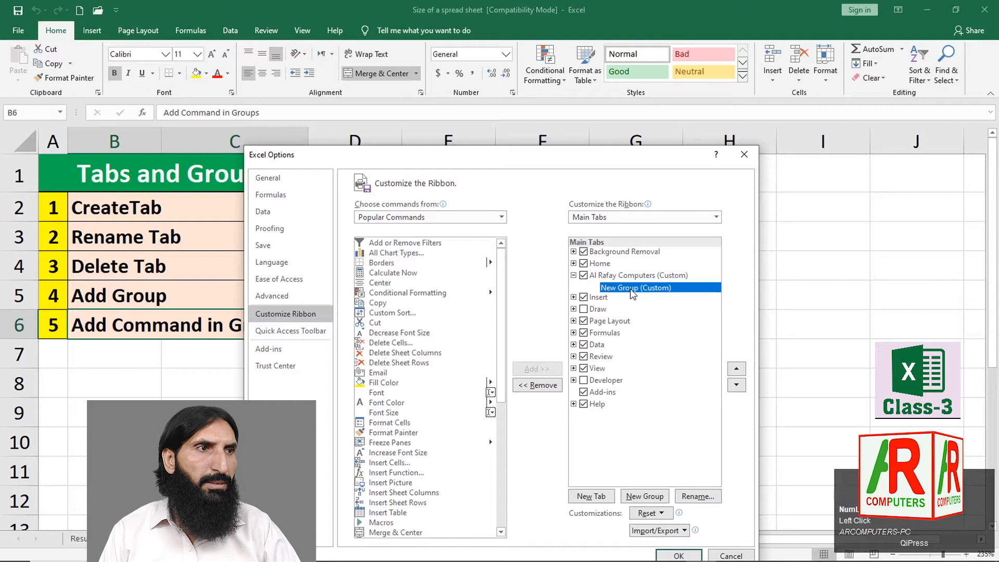
pyautogui.click(698, 496)
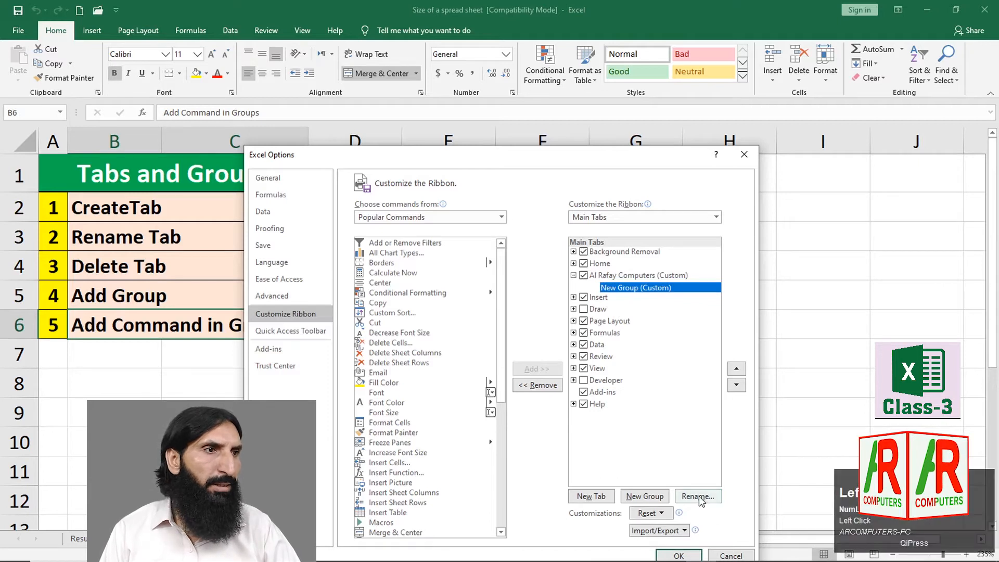
pyautogui.moveTo(480, 269); pyautogui.dragTo(435, 199)
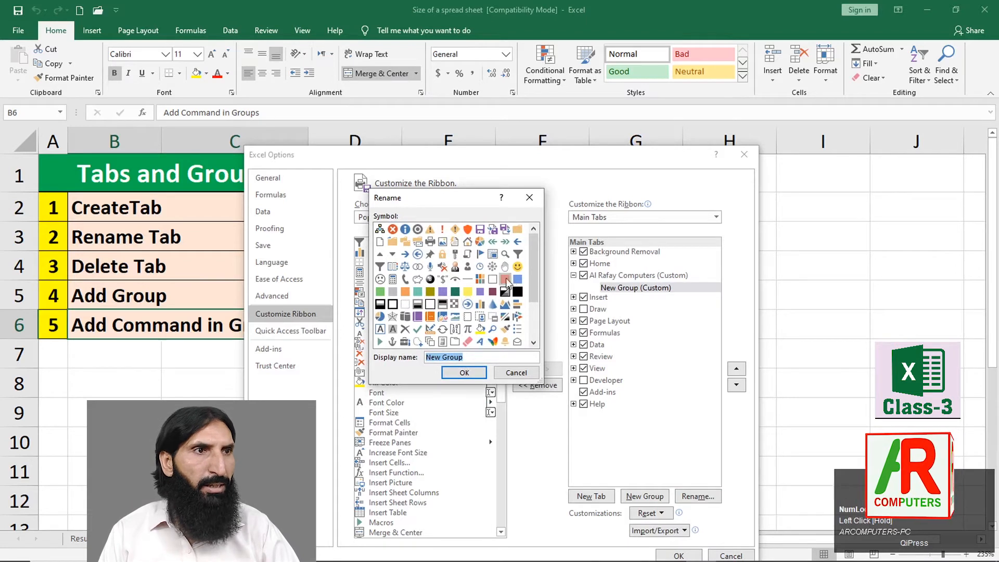
pyautogui.click(429, 242)
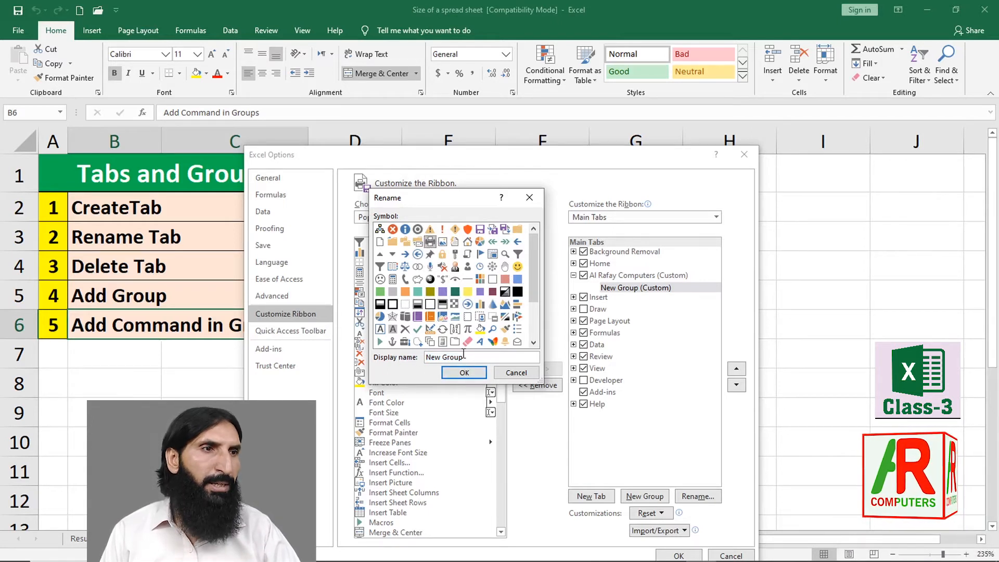
pyautogui.moveTo(474, 358); pyautogui.dragTo(486, 359)
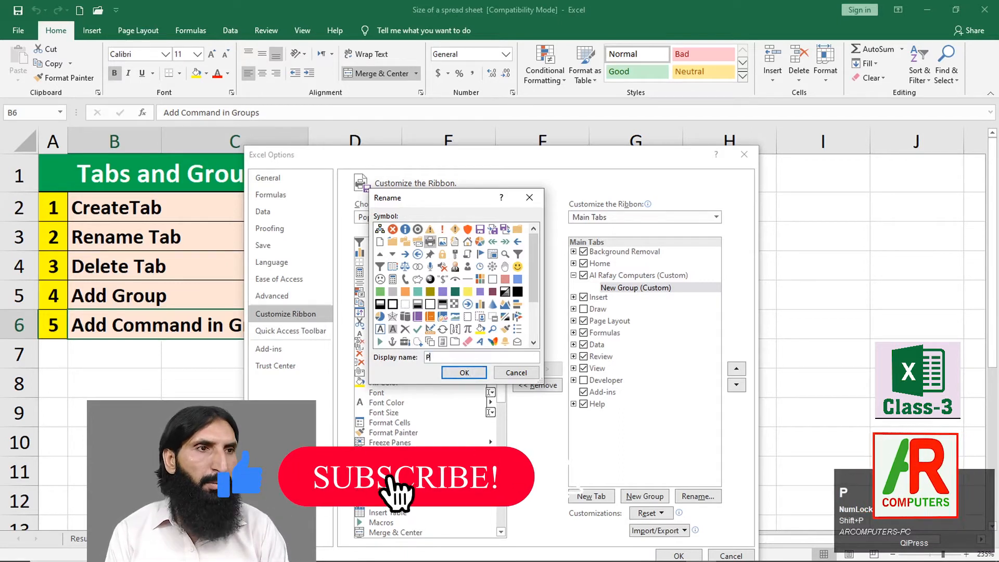
pyautogui.write('Print')
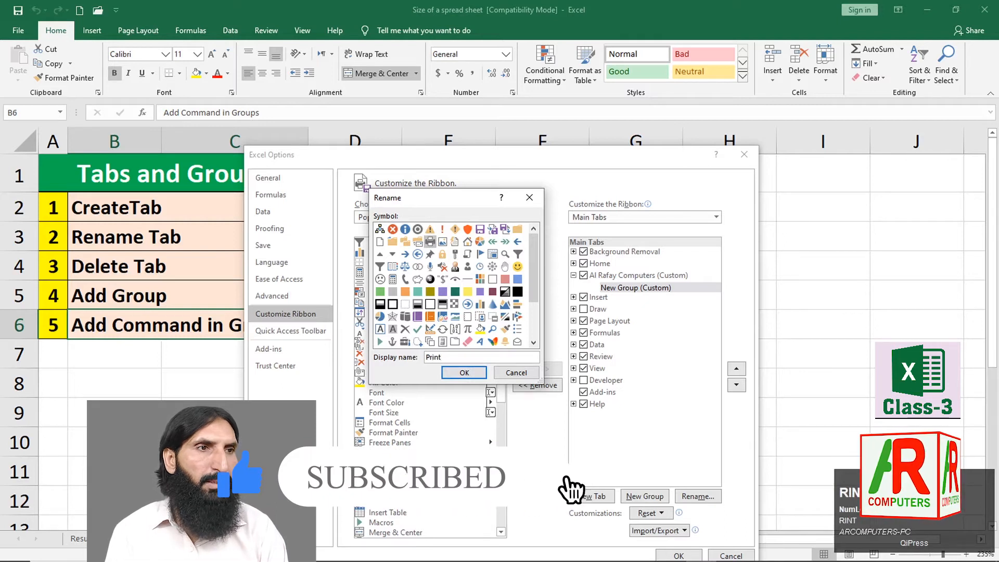
pyautogui.click(464, 373)
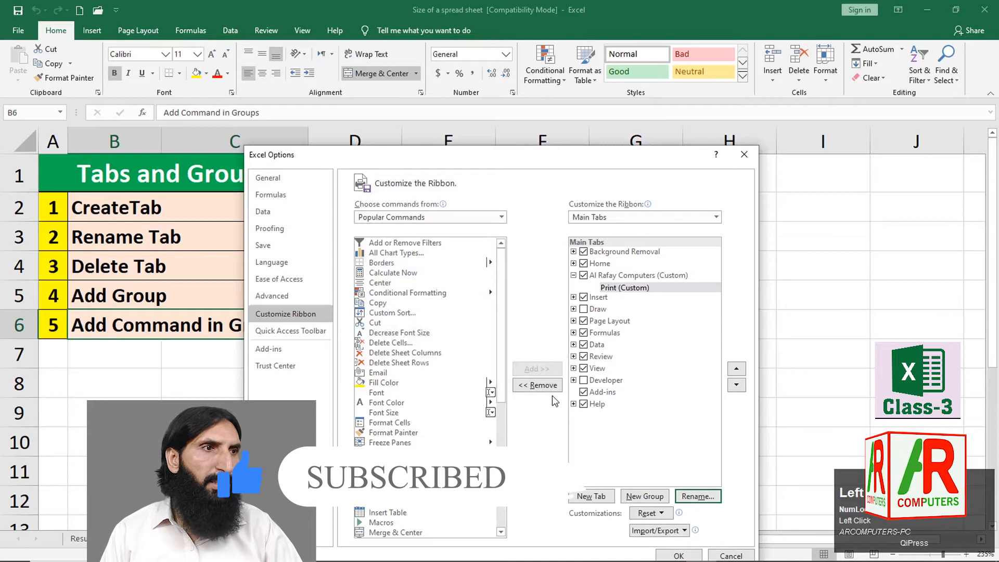
# Add the Borders, Fill Color and Font Color commands to the custom Print group.
pyautogui.click(606, 275)
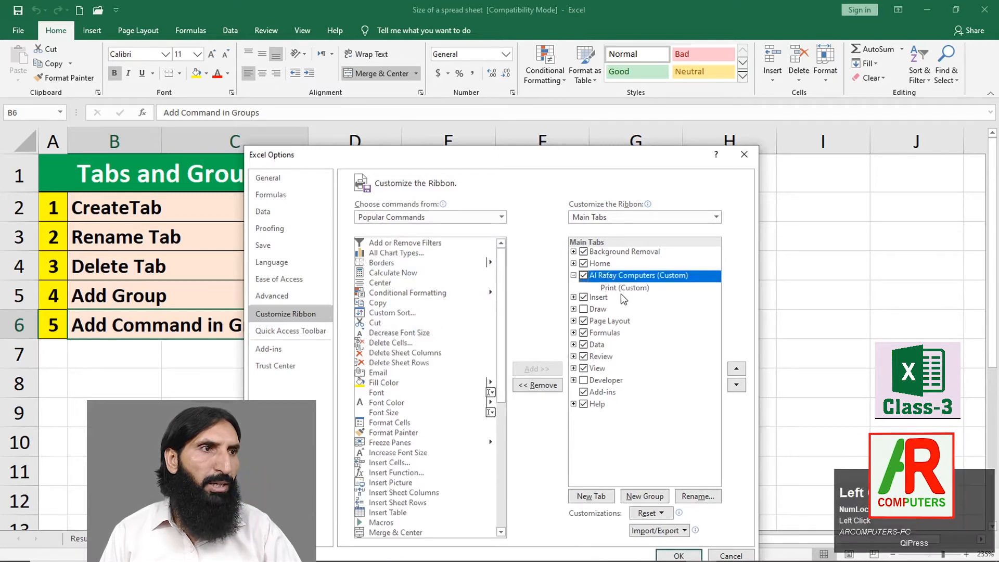
pyautogui.click(624, 290)
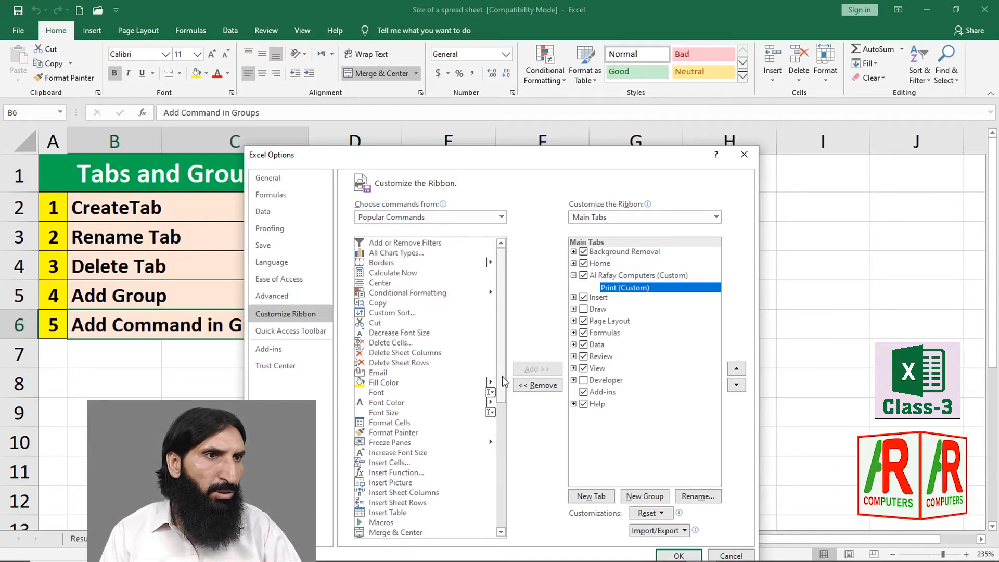
pyautogui.moveTo(503, 376)
pyautogui.mouseDown()
pyautogui.moveTo(504, 504)
pyautogui.moveTo(501, 391)
pyautogui.mouseUp()
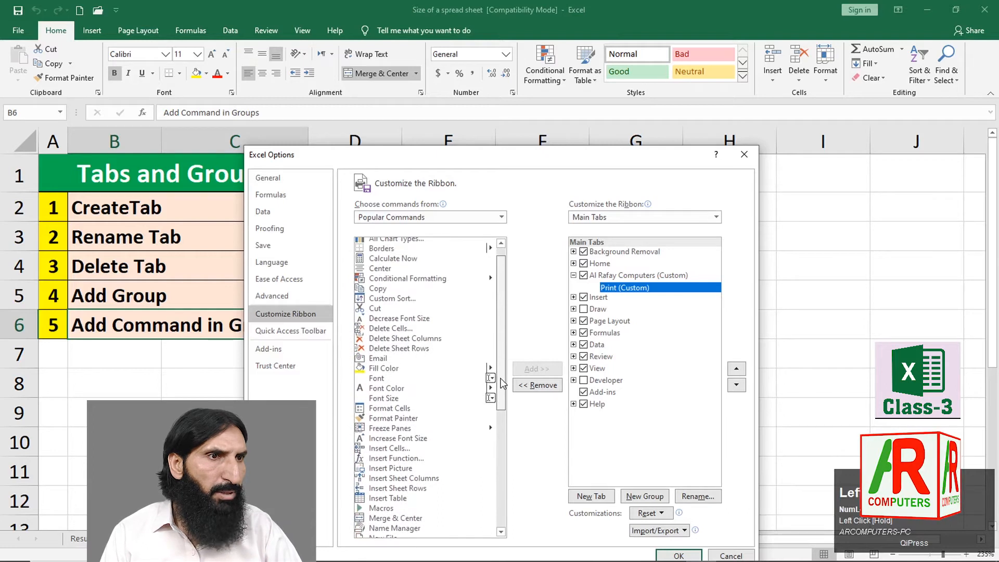
pyautogui.moveTo(501, 382); pyautogui.dragTo(501, 369)
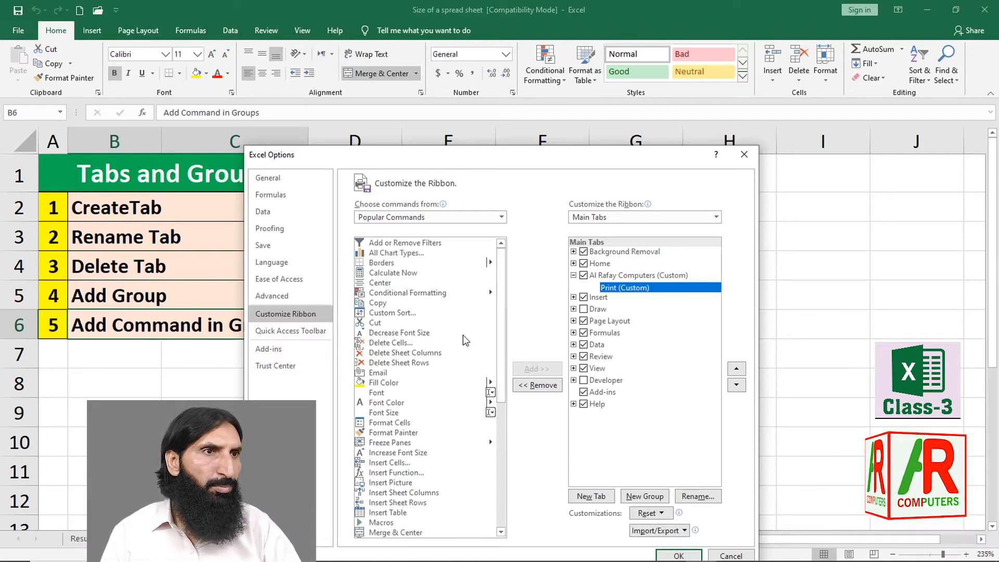
pyautogui.click(382, 266)
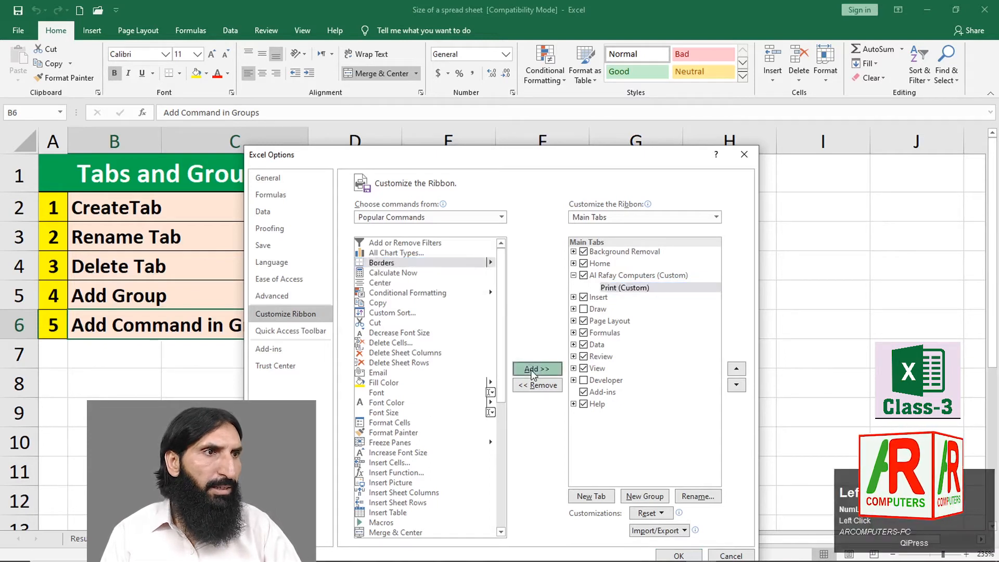
pyautogui.click(532, 371)
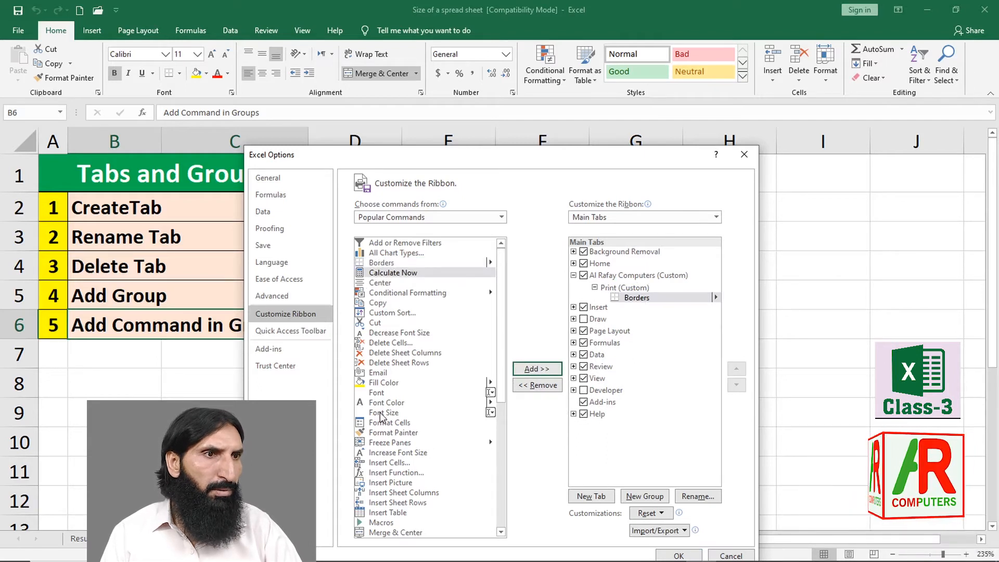
pyautogui.click(384, 384)
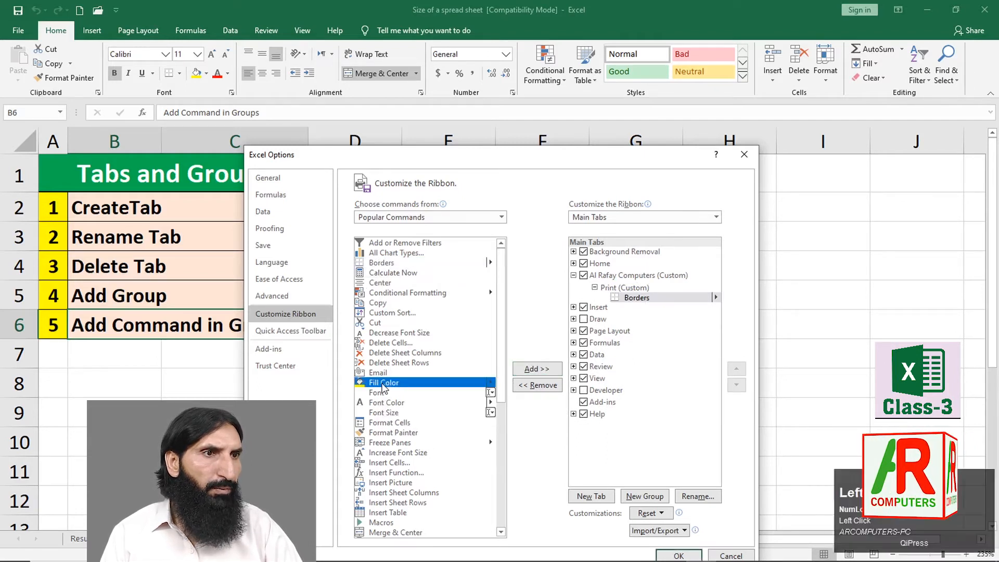
pyautogui.click(532, 373)
pyautogui.click(386, 403)
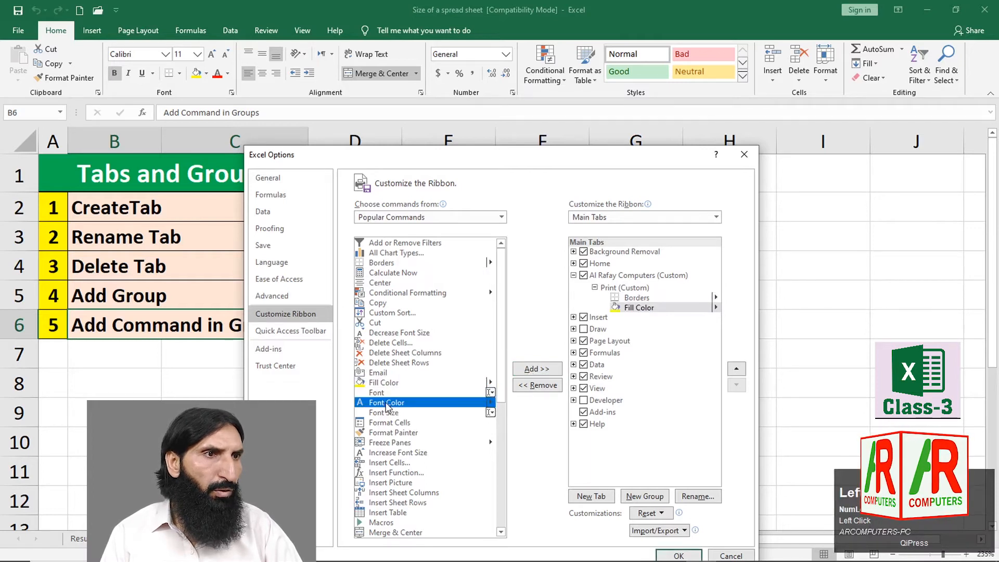
pyautogui.click(535, 368)
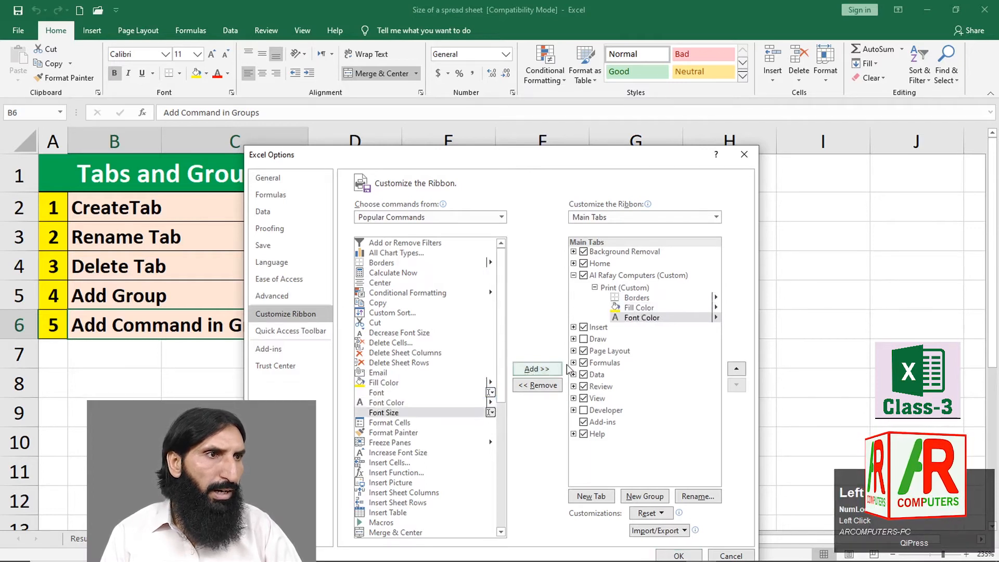
# Add the Font Size command to the custom Print group and remove it again.
pyautogui.click(386, 414)
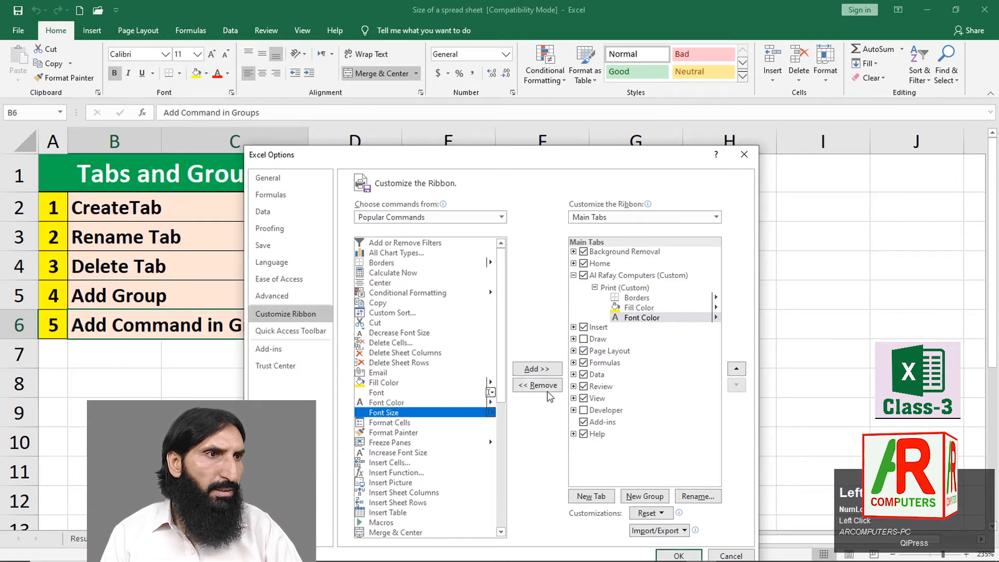
pyautogui.click(541, 371)
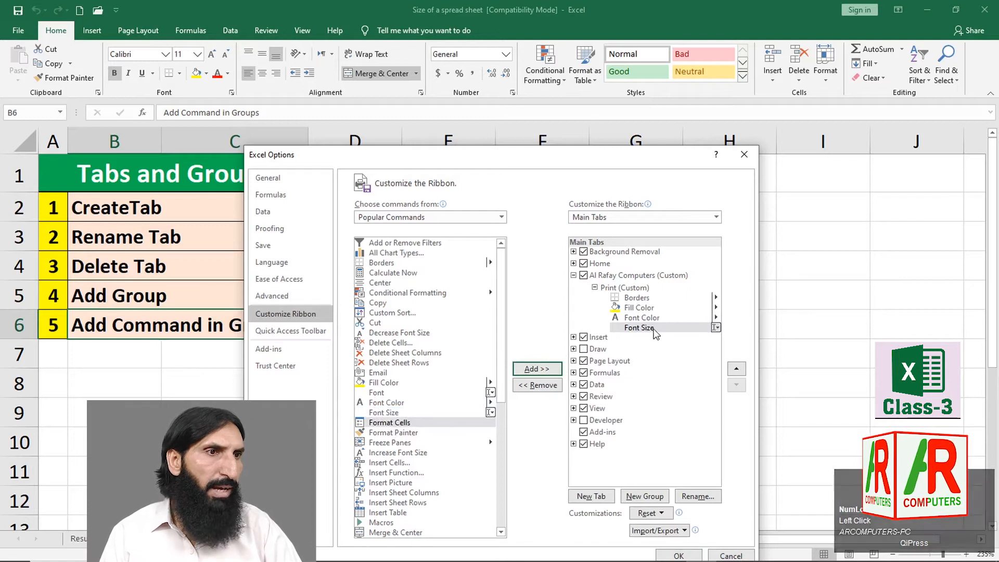
pyautogui.click(637, 317)
pyautogui.click(638, 307)
pyautogui.click(636, 297)
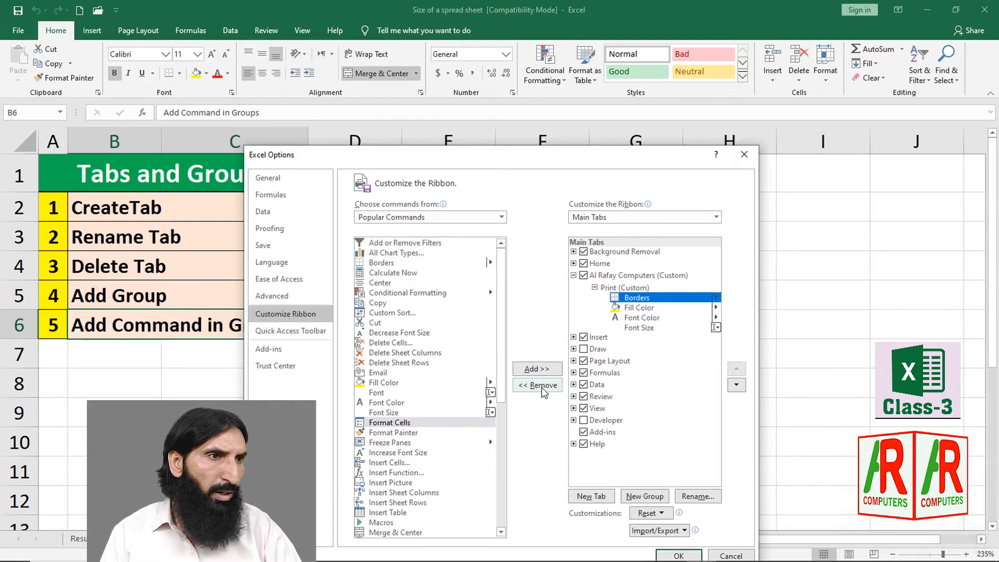
pyautogui.click(644, 329)
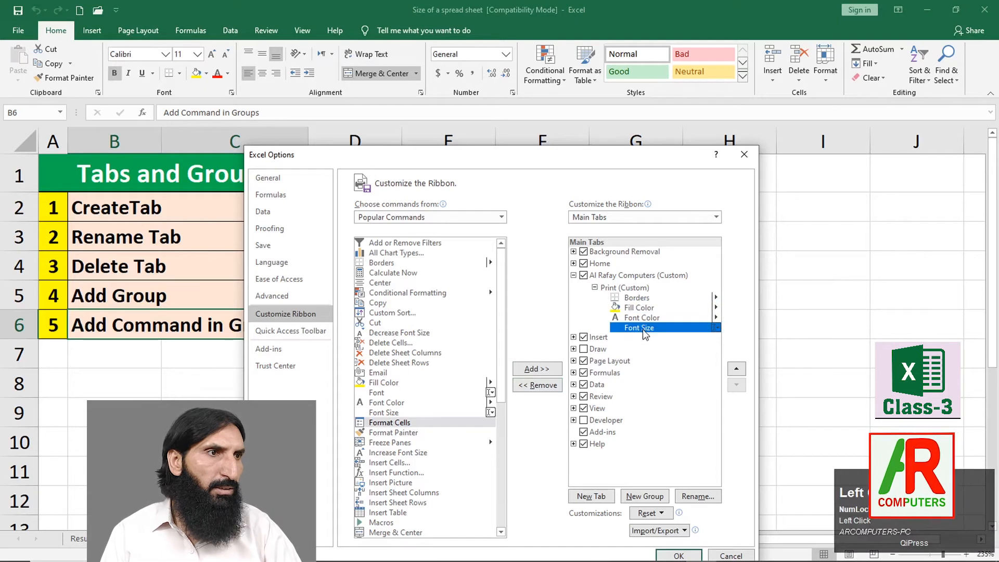
pyautogui.click(542, 386)
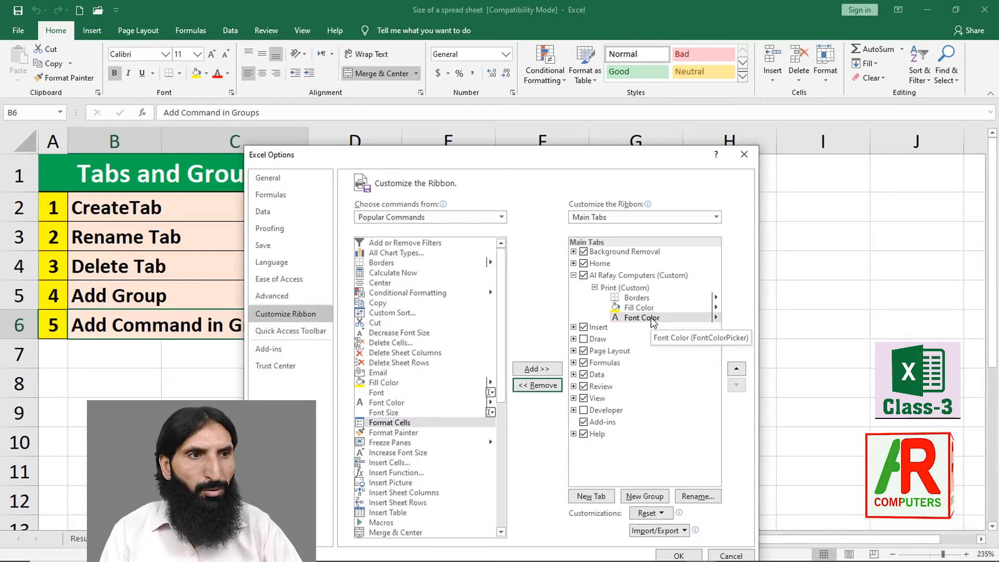
# Add the Font Size command to the custom Print group and apply the customization, showing the Al Rafay Computers tab.
pyautogui.click(387, 415)
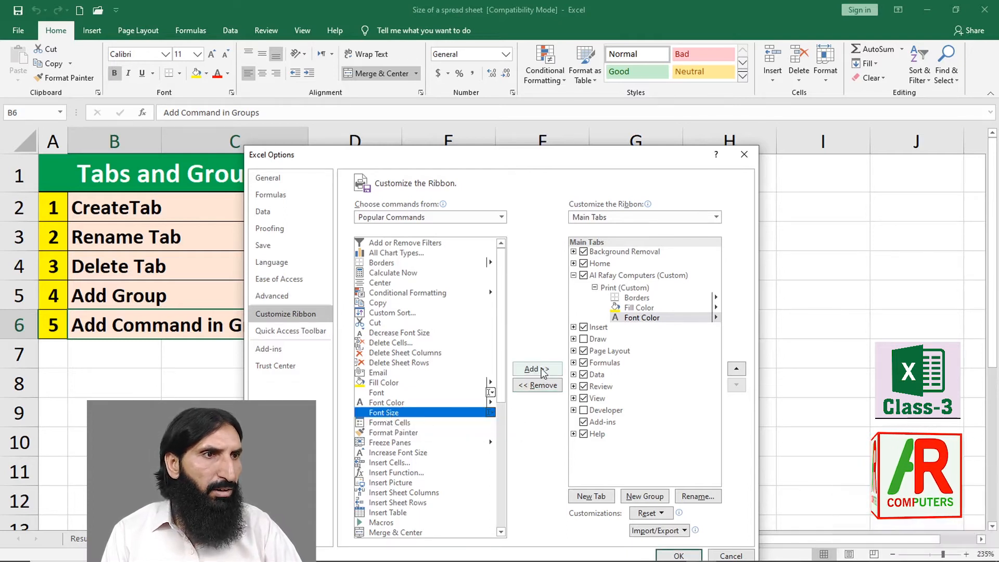
pyautogui.click(543, 370)
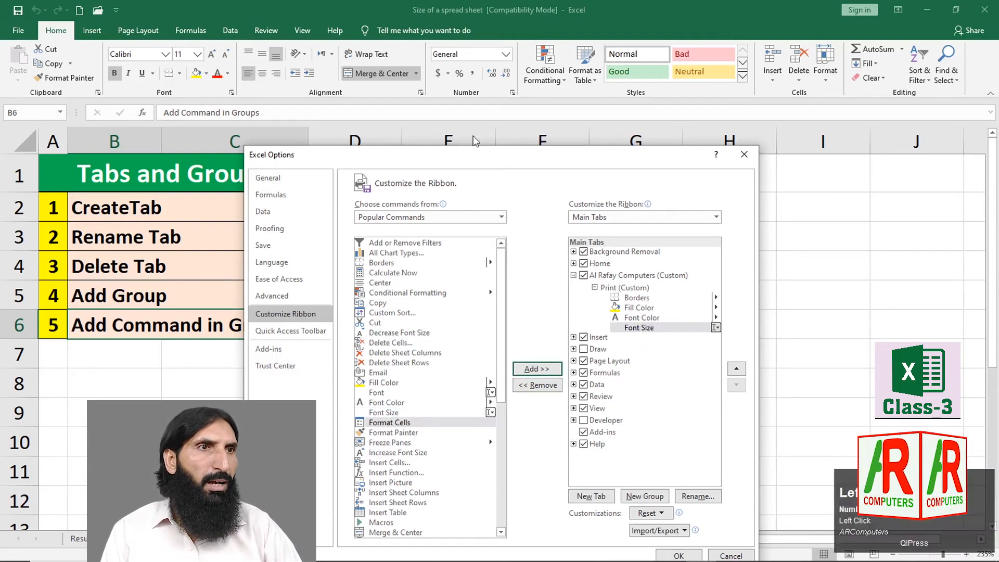
pyautogui.moveTo(480, 149); pyautogui.dragTo(467, 103)
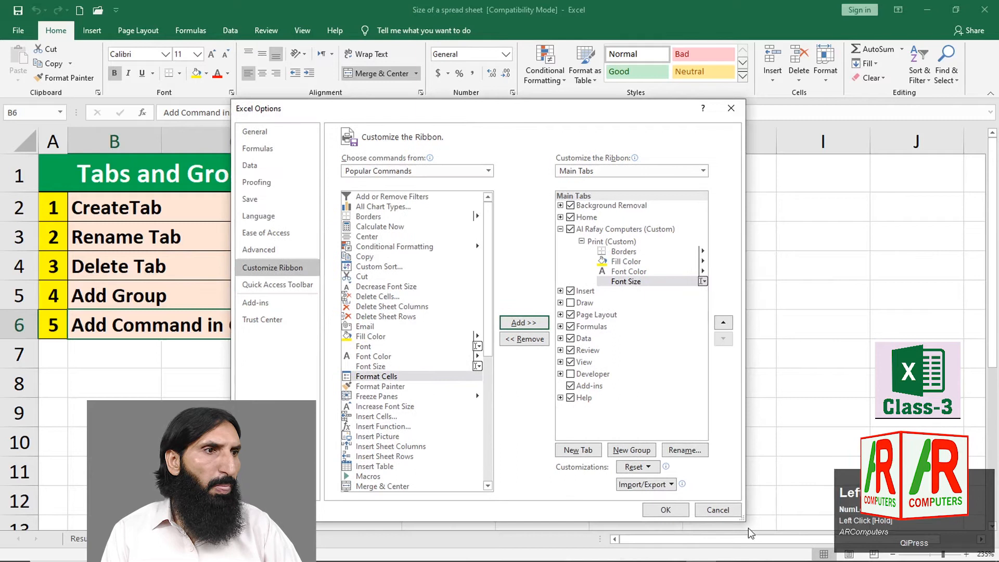
pyautogui.click(667, 511)
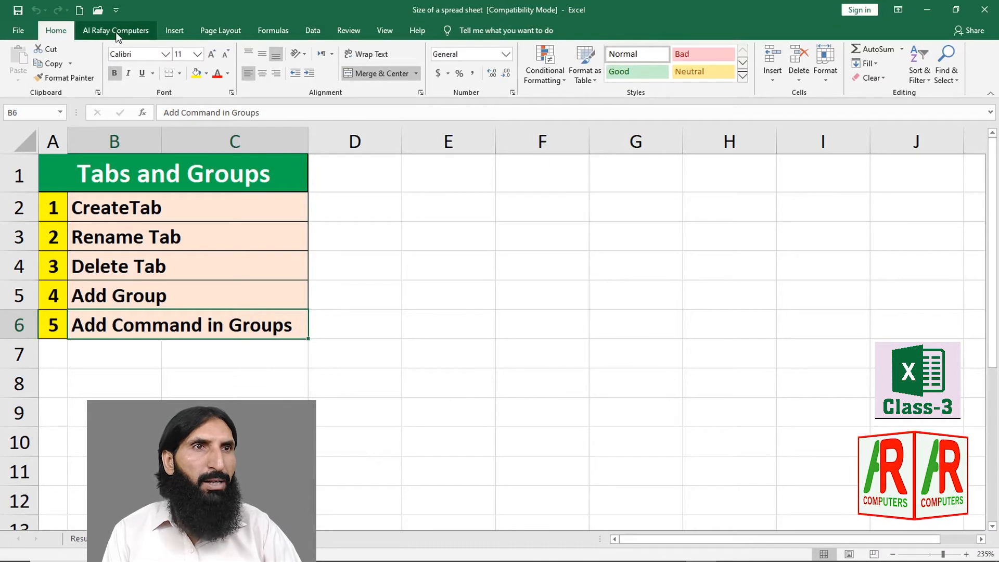
pyautogui.click(130, 32)
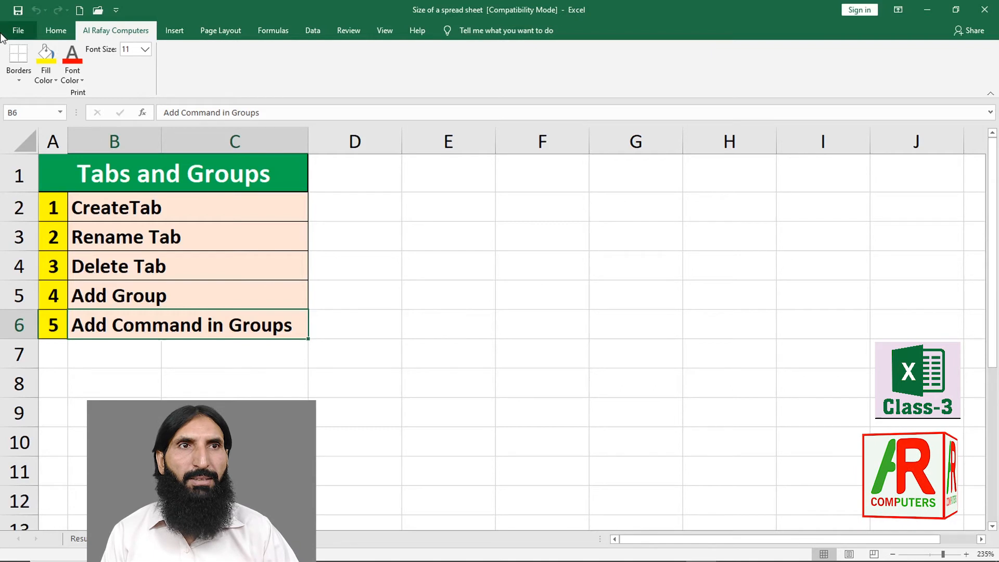
# Reopen the ribbon customization options and add a new group after Print in the Al Rafay Computers tab.
pyautogui.click(18, 30)
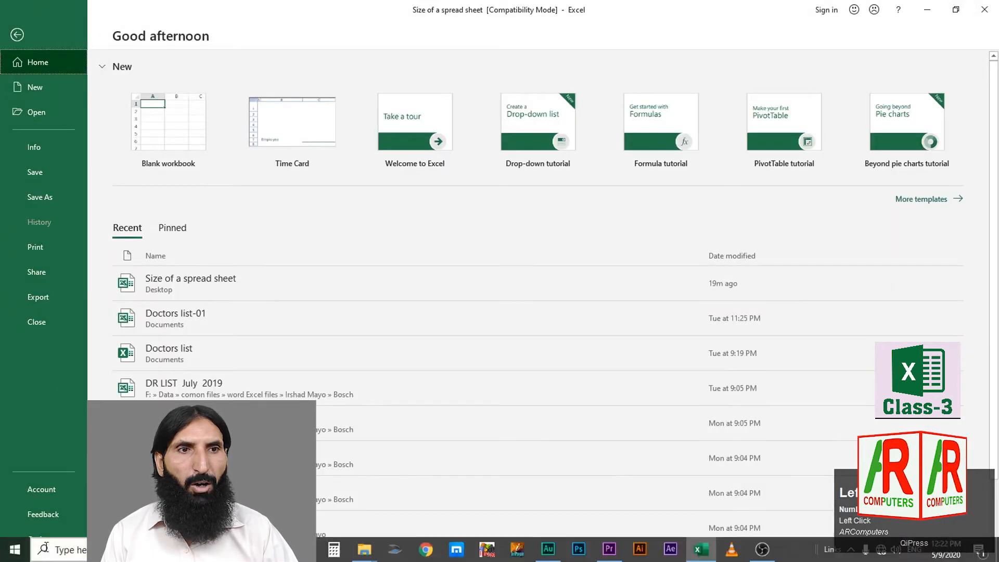
pyautogui.click(46, 538)
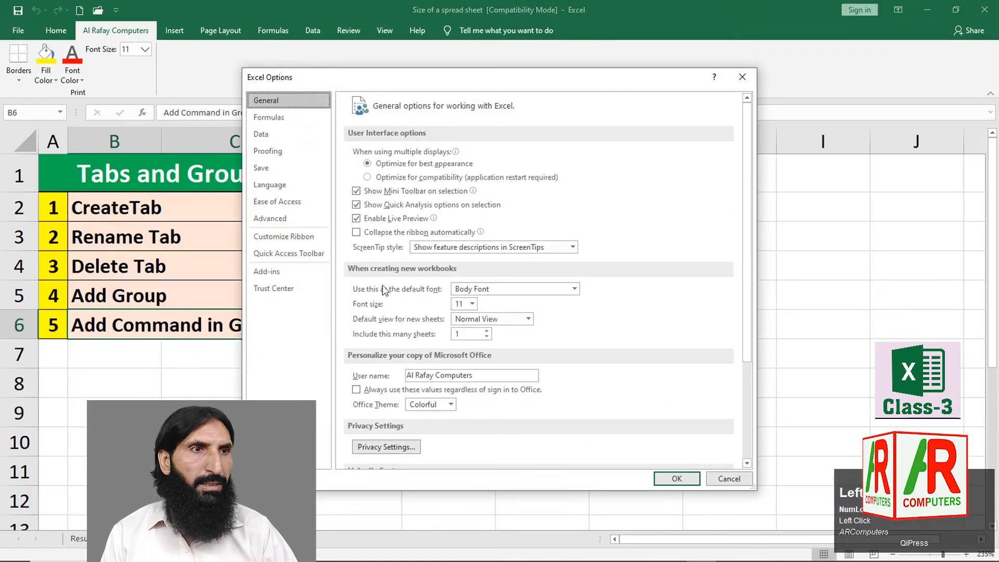
pyautogui.click(284, 238)
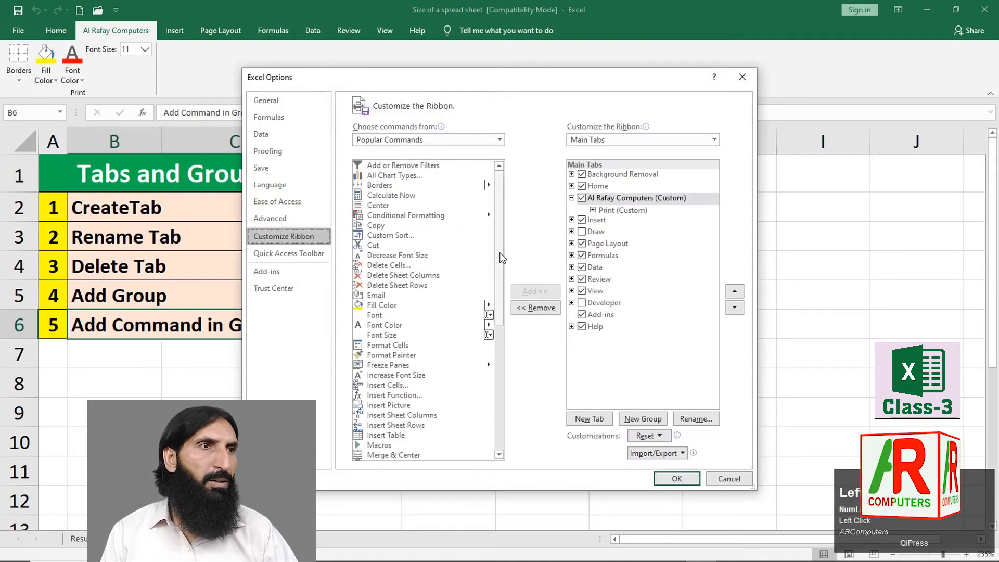
pyautogui.click(617, 213)
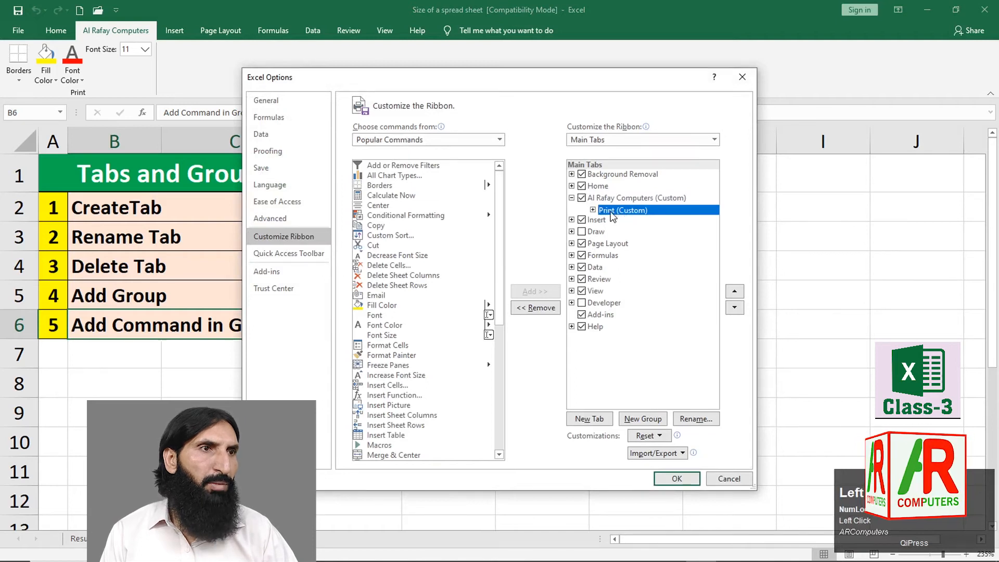
pyautogui.click(642, 419)
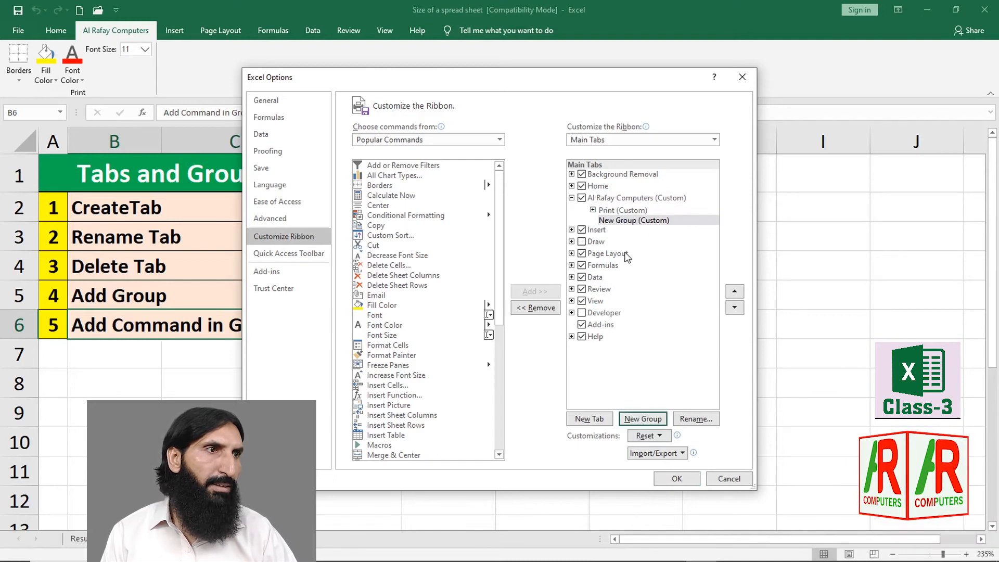
# Rename the new group below Print as "Filters" and give it the funnel symbol.
pyautogui.click(627, 222)
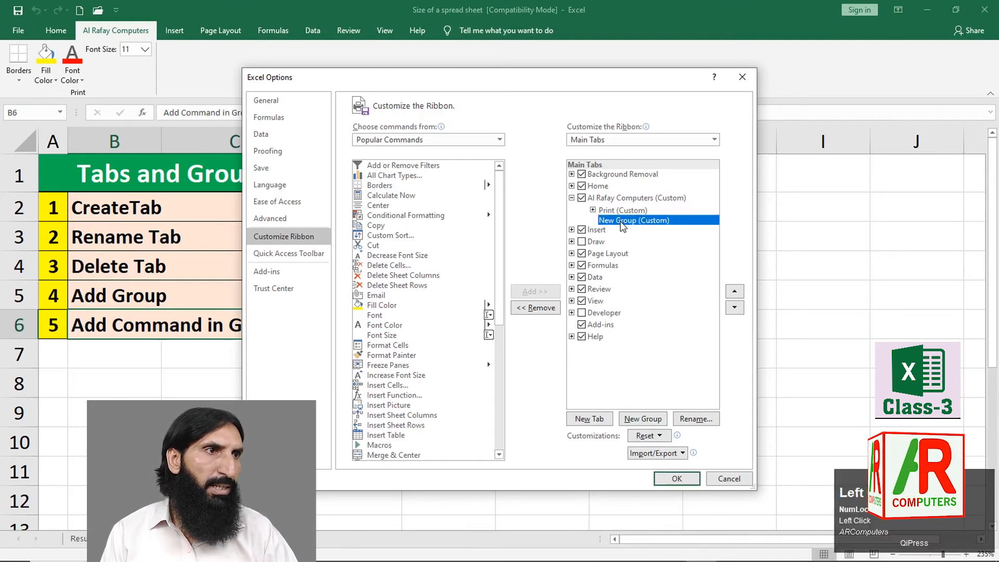
pyautogui.click(692, 420)
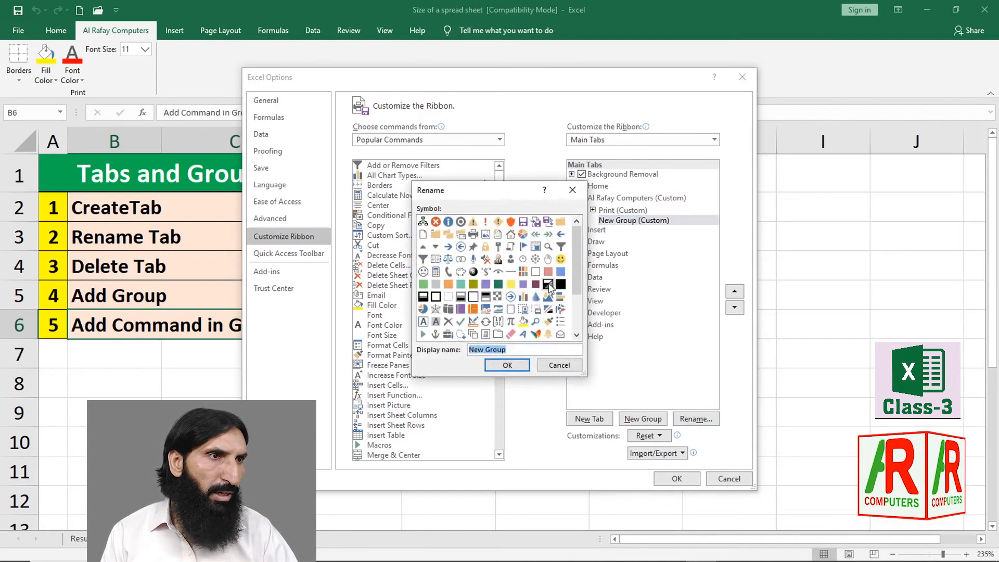
pyautogui.click(560, 250)
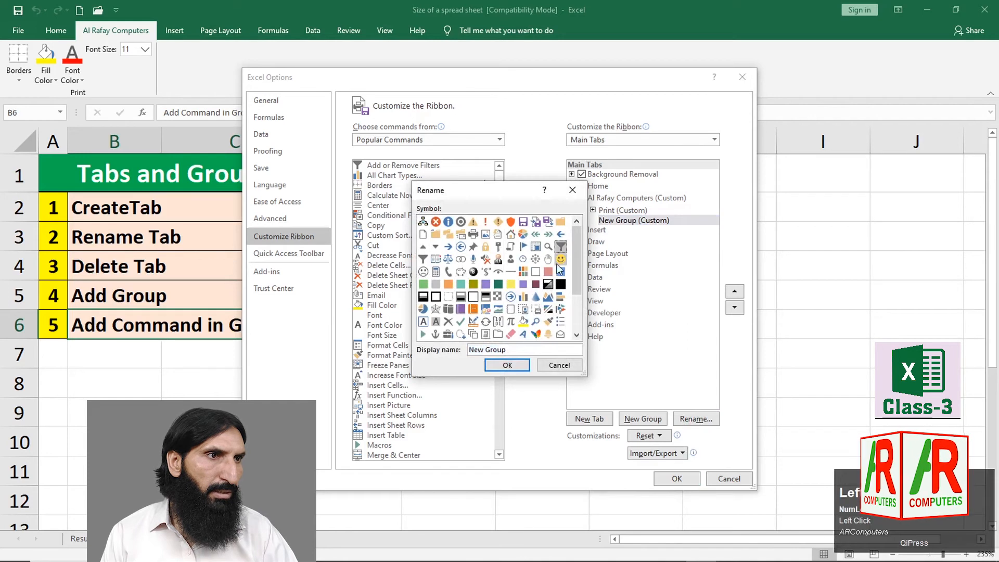
pyautogui.moveTo(470, 349); pyautogui.dragTo(503, 348)
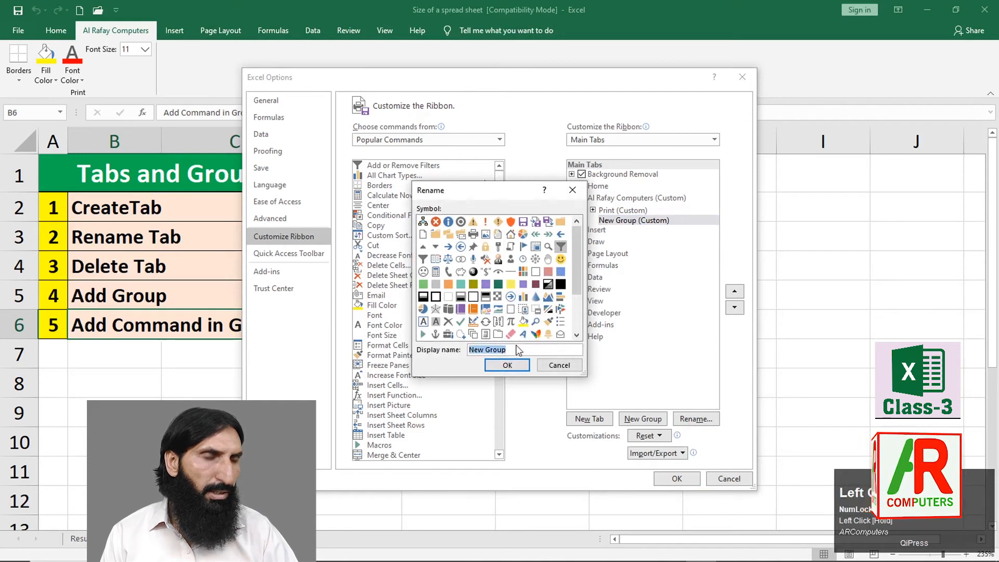
pyautogui.write('Filters')
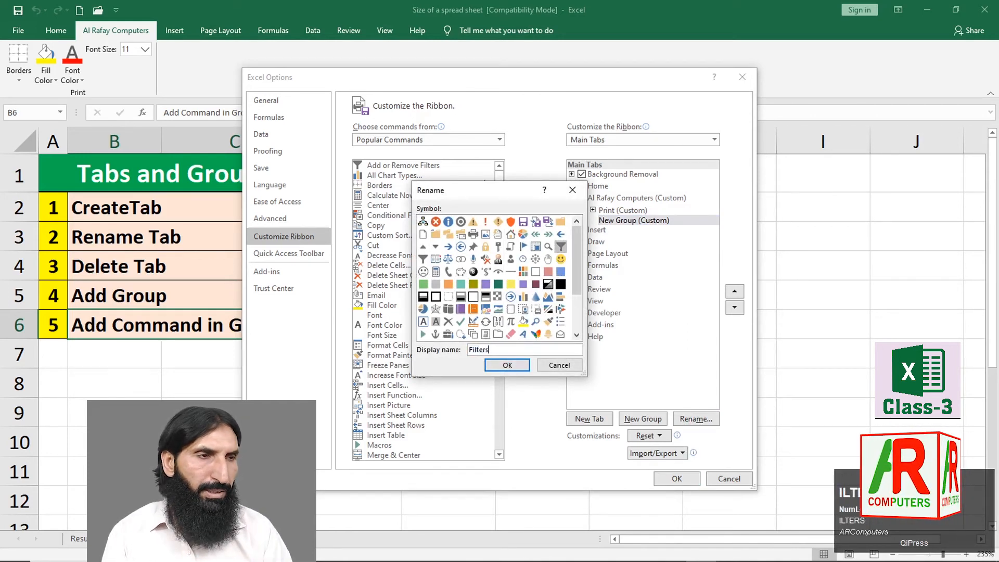
pyautogui.click(507, 365)
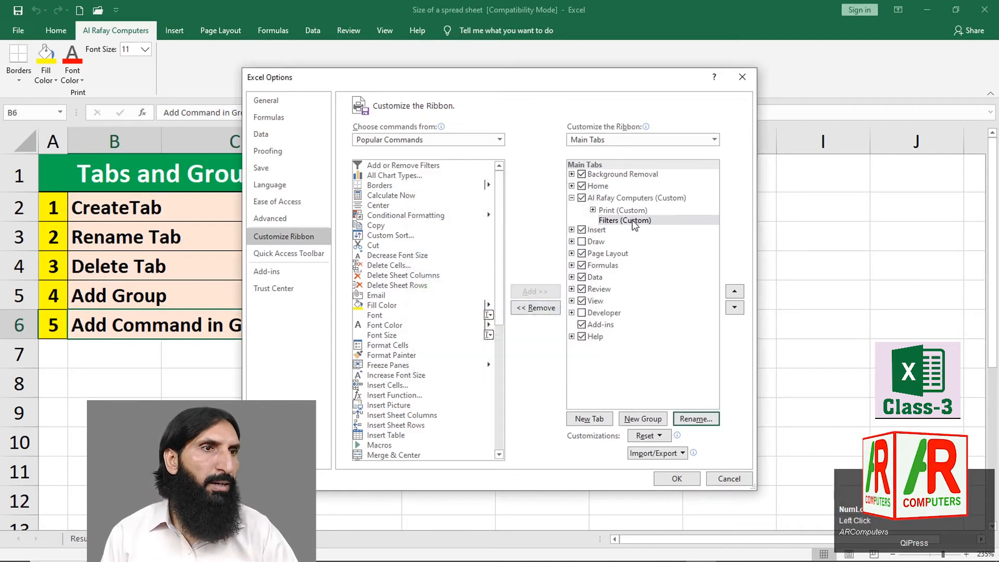
# Add the Format Cells, Freeze Panes and Merge & Center commands to the Filters group and apply the customization.
pyautogui.moveTo(500, 310); pyautogui.dragTo(380, 238)
pyautogui.click(380, 238)
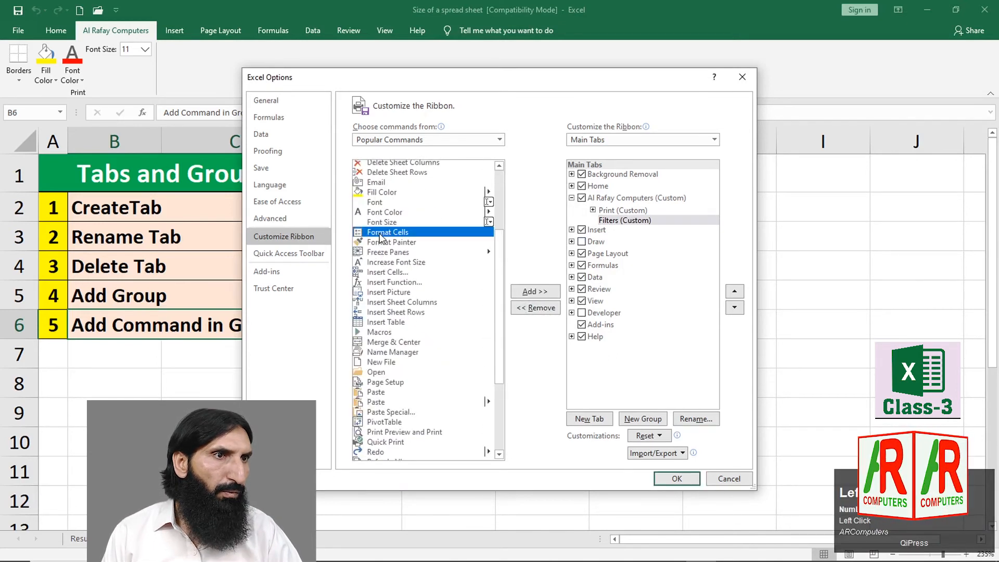
pyautogui.click(534, 291)
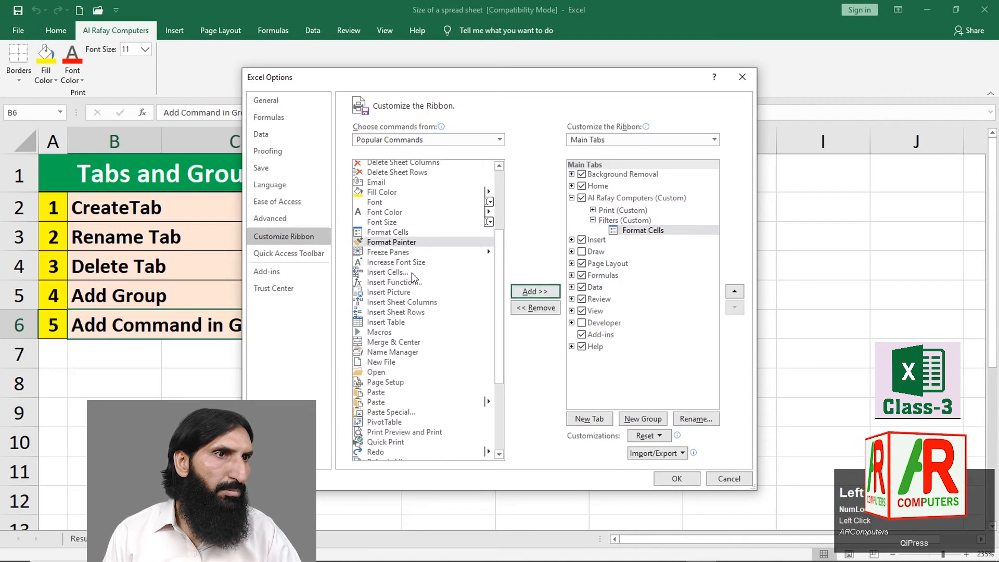
pyautogui.click(387, 252)
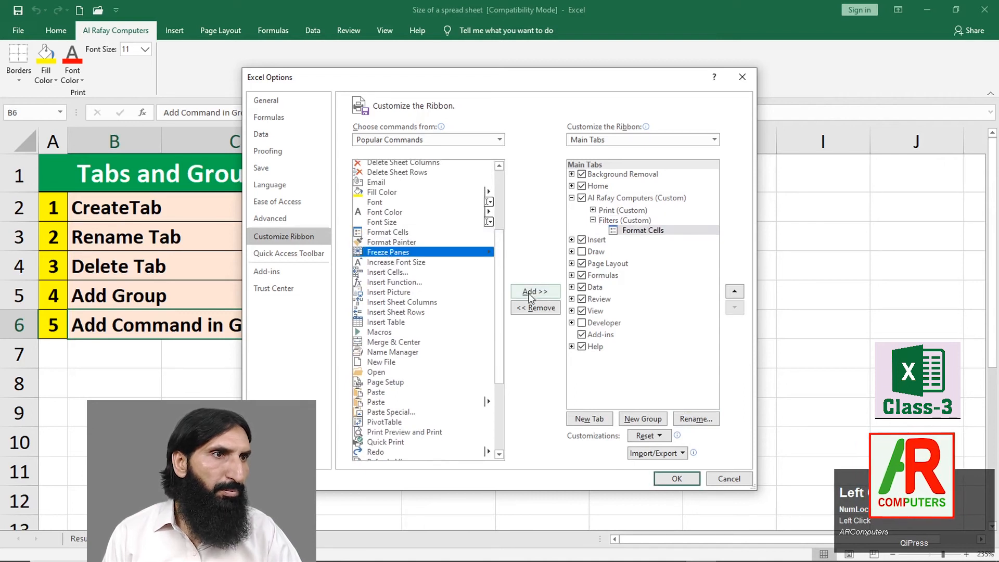
pyautogui.click(535, 292)
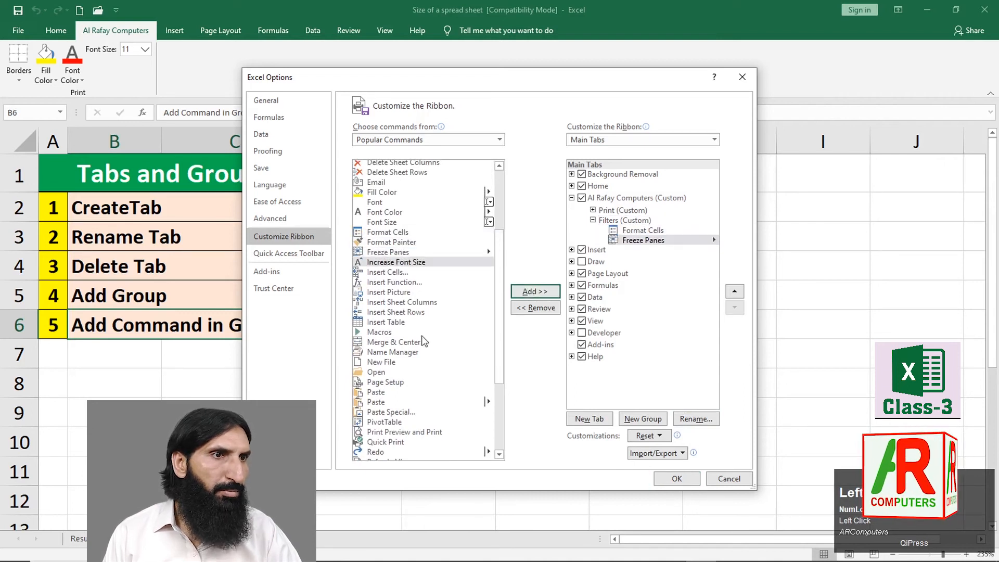
pyautogui.click(394, 343)
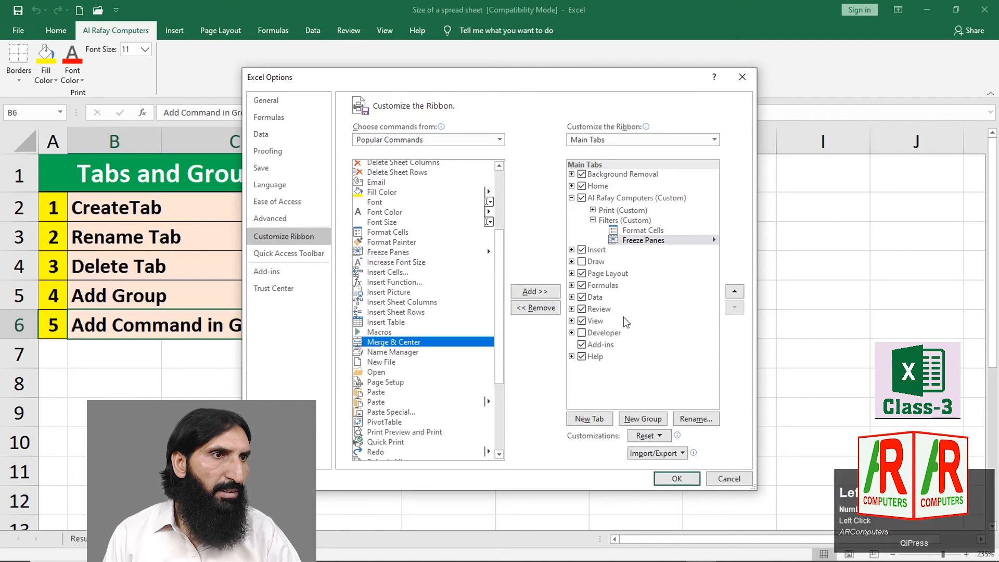
pyautogui.click(535, 292)
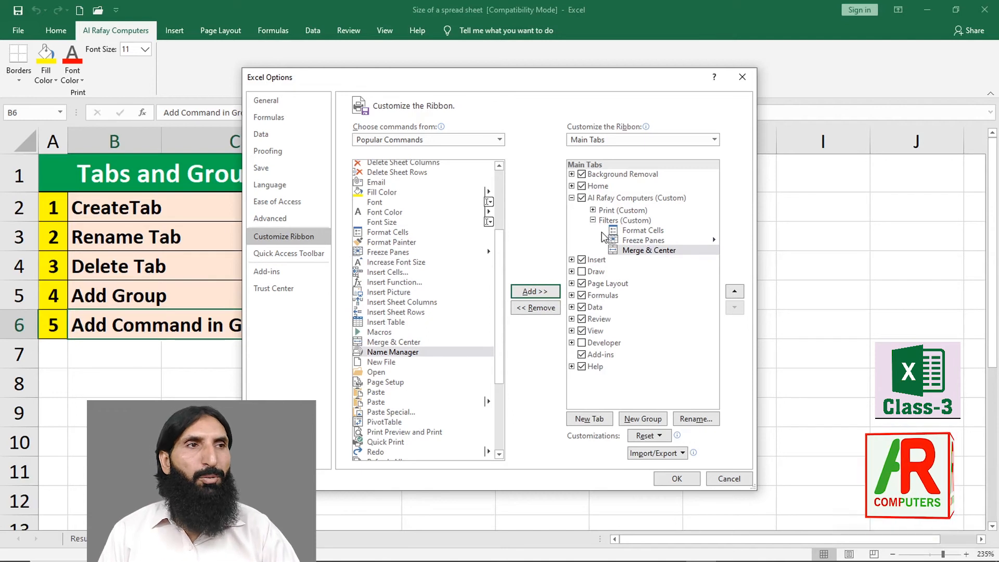
pyautogui.click(678, 479)
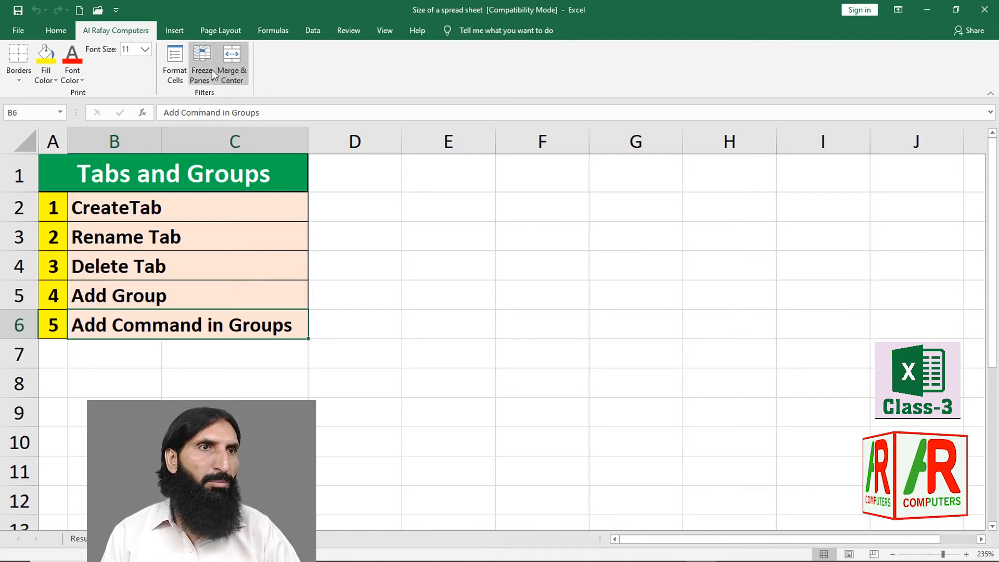
# Reopen the ribbon customization options and remove the Filters group from the Al Rafay Computers tab.
pyautogui.click(20, 31)
pyautogui.click(20, 539)
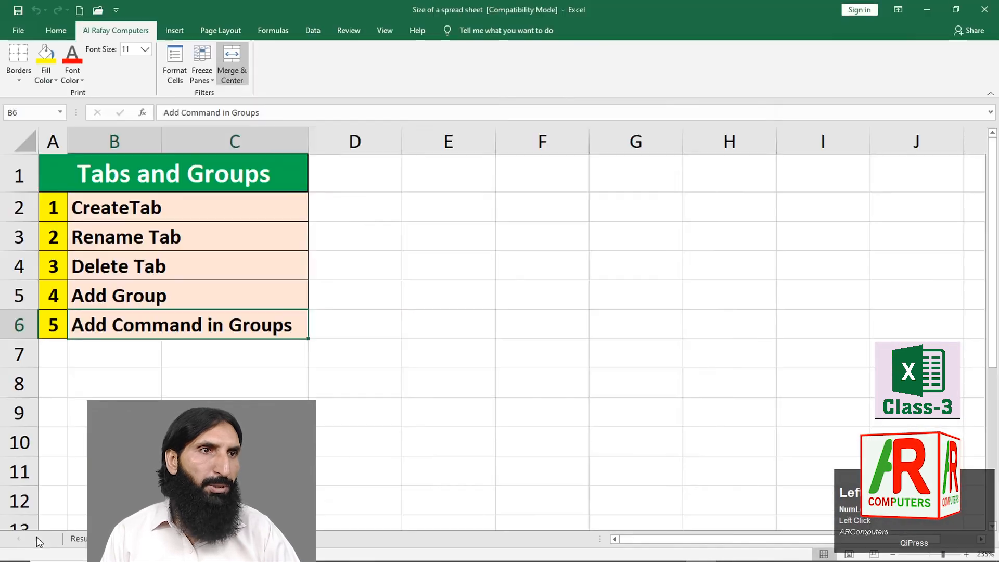
pyautogui.click(276, 238)
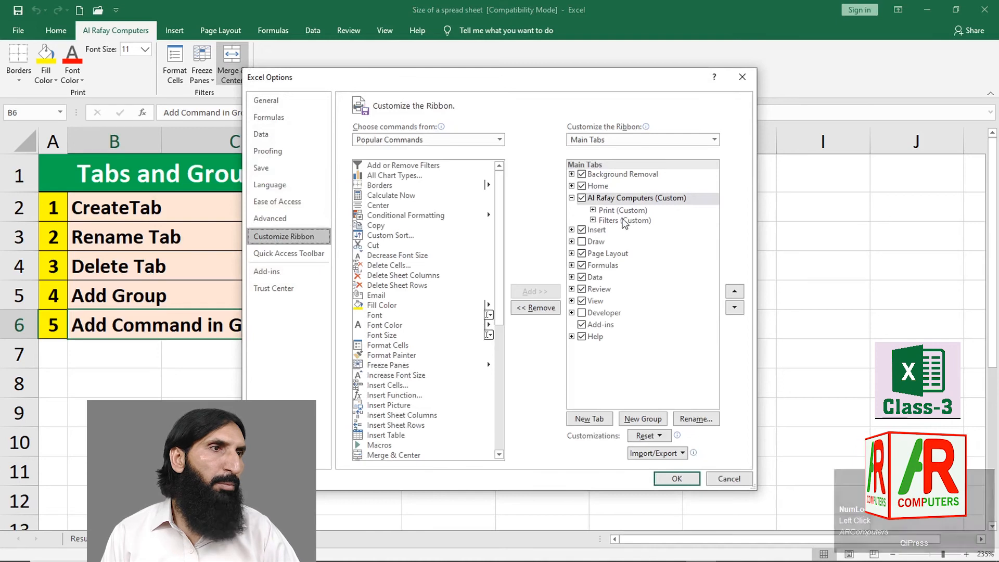
pyautogui.click(611, 211)
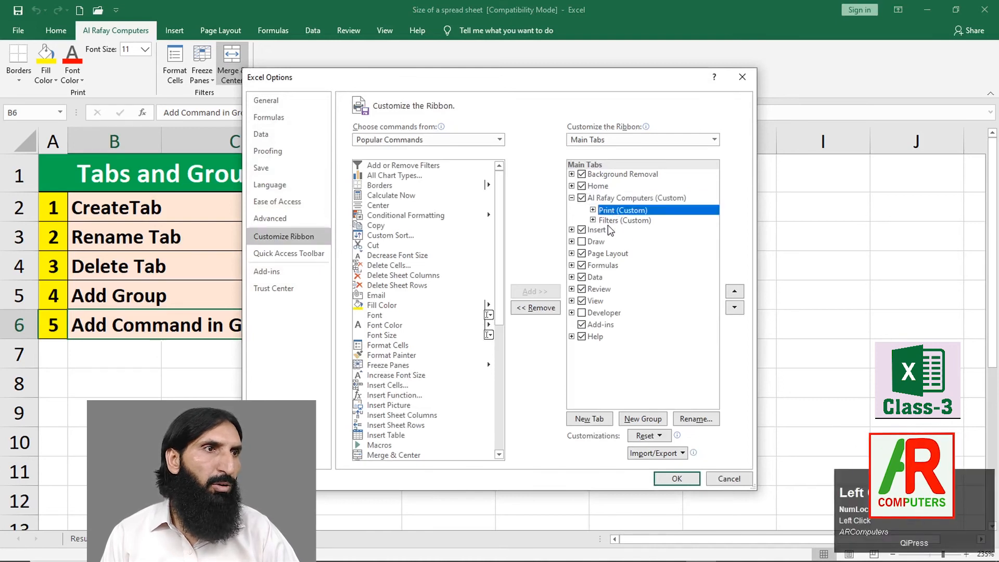
pyautogui.click(608, 221)
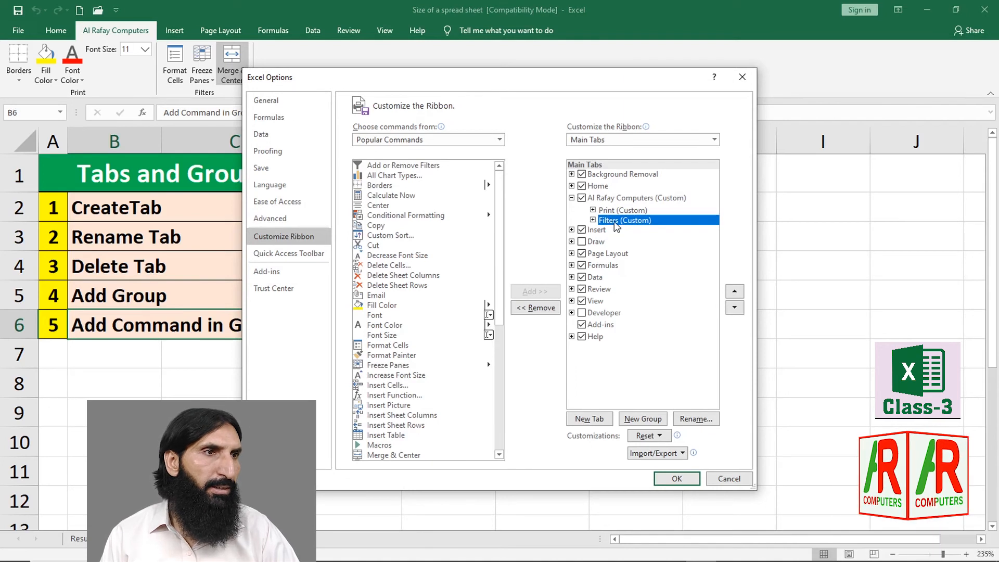
pyautogui.click(535, 308)
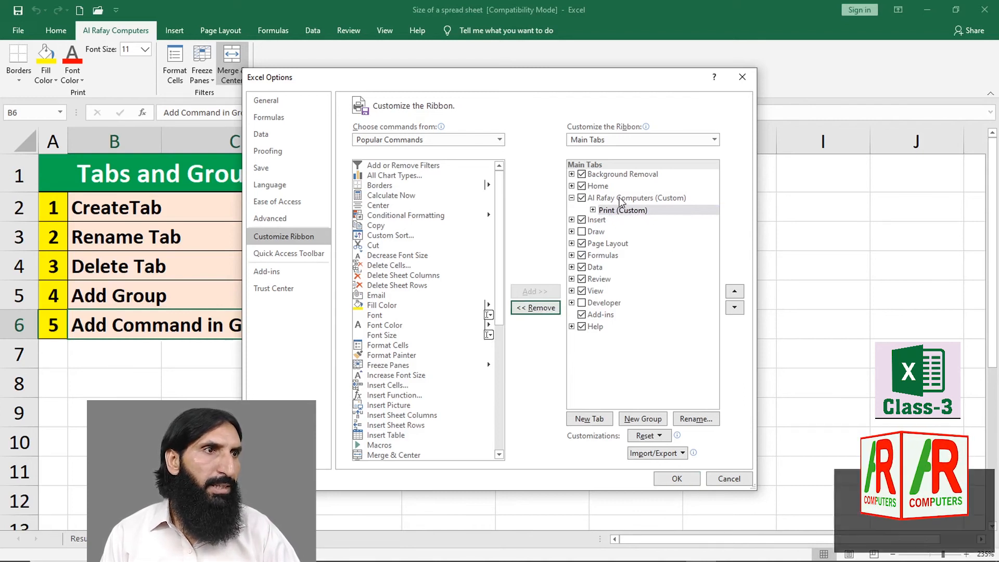
# Remove the custom Al Rafay Computers tab from the ribbon and apply the change.
pyautogui.click(620, 200)
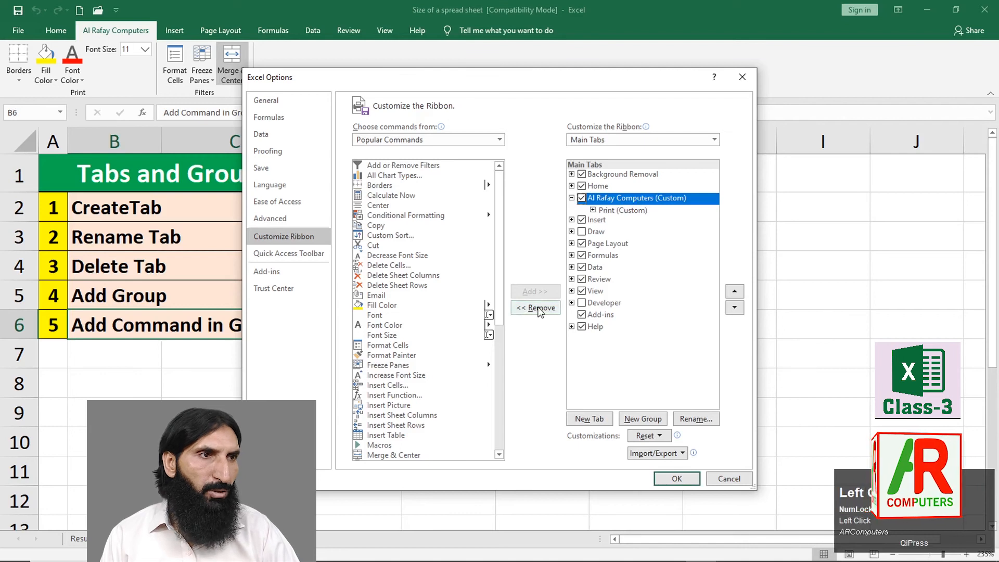
pyautogui.click(539, 309)
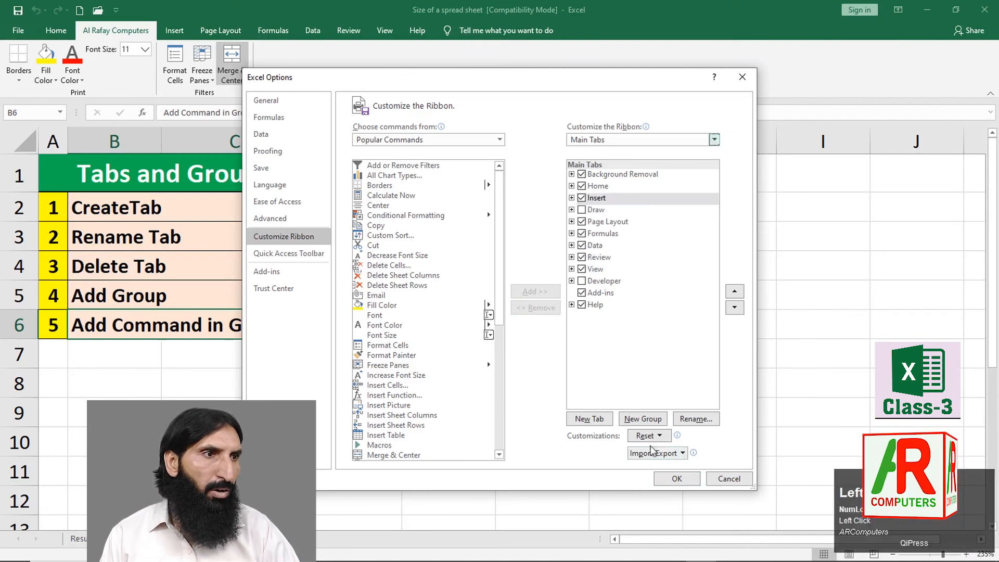
pyautogui.click(677, 478)
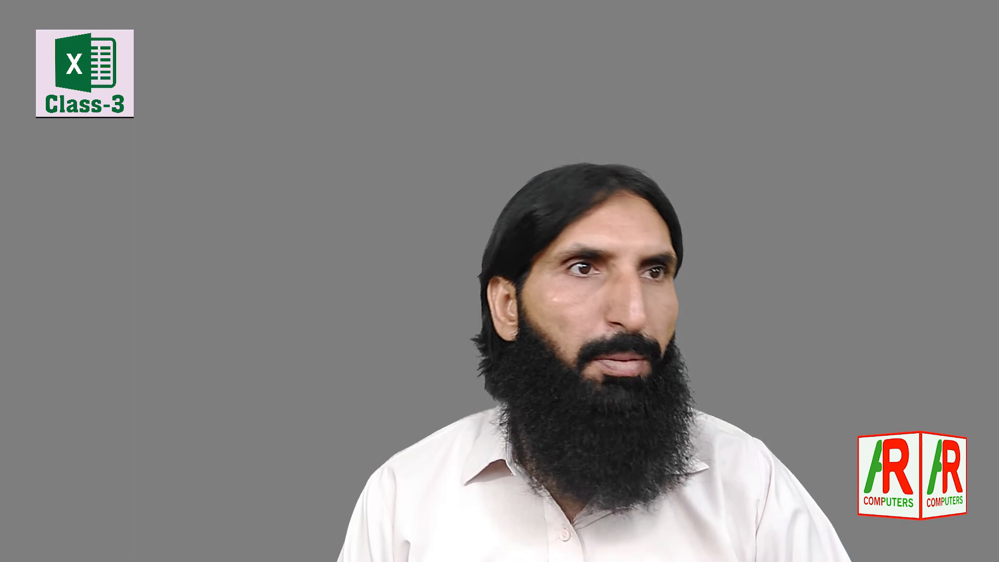